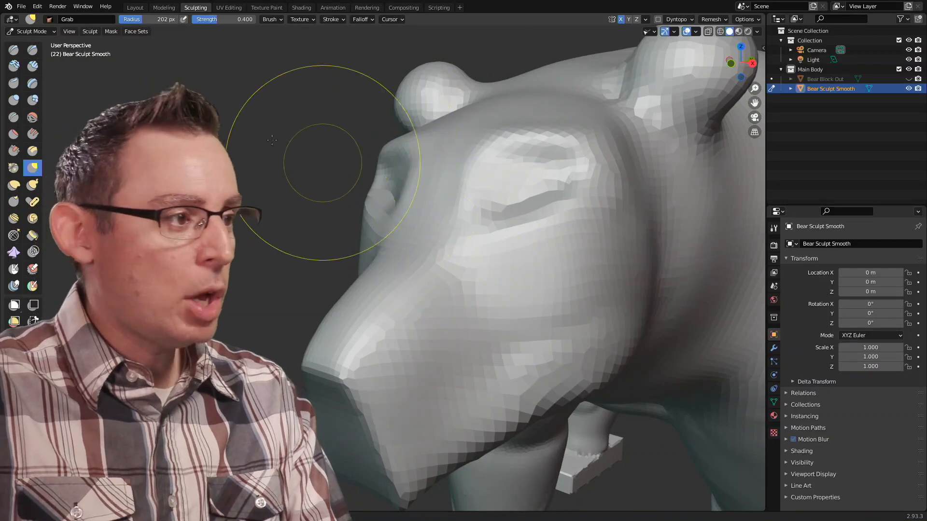
- Switch the bear sculpt from Sculpt Mode to Object Mode and deselect it
left_click(32, 31)
left_click(37, 43)
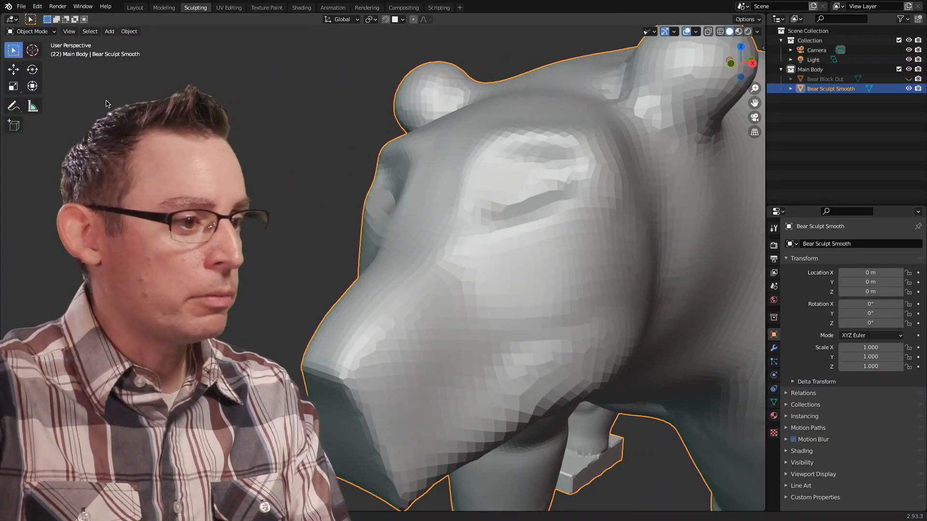
left_click(343, 207)
scroll(344, 213, "down", 2)
middle_click_drag(377, 211, 340, 213, "shift")
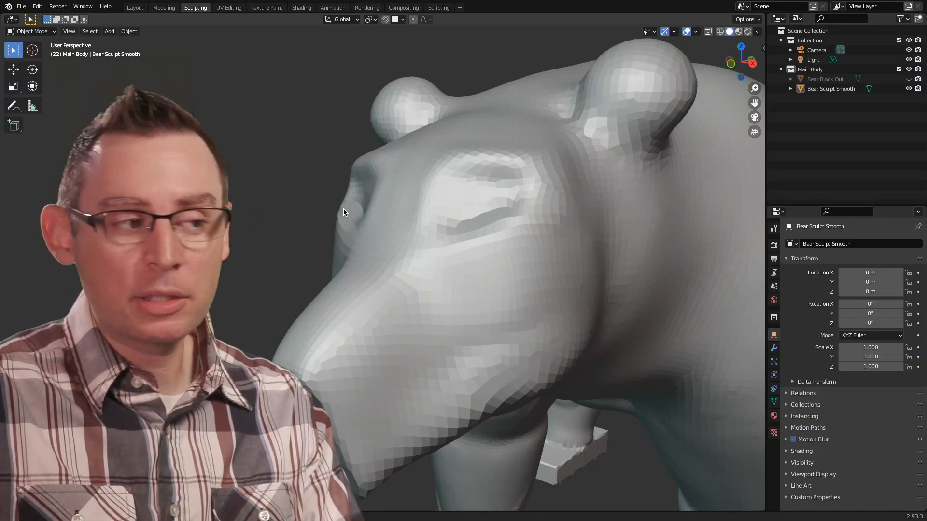
left_click(110, 32)
mouse_move(121, 43)
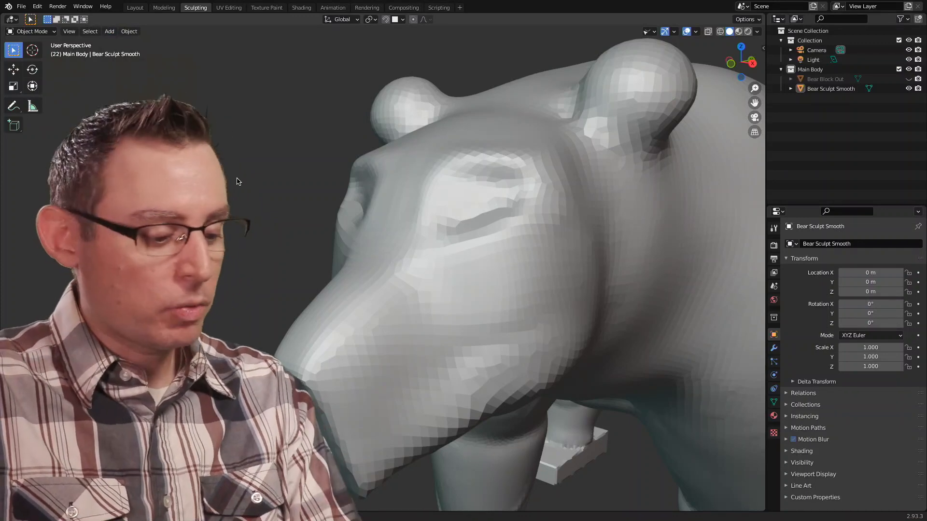
left_click(309, 333)
left_click(274, 202)
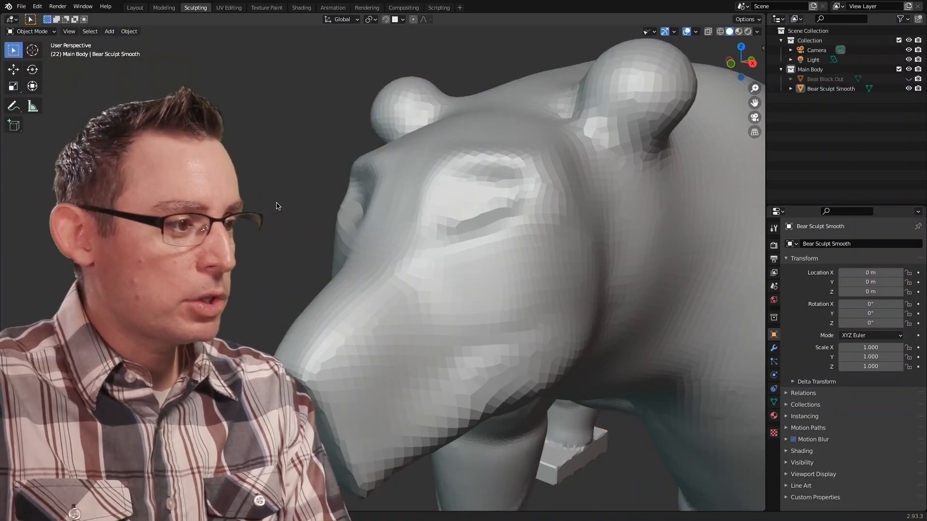
- Add a UV sphere mesh to the scene for the bear's eye
key("shift+a")
mouse_move(272, 214)
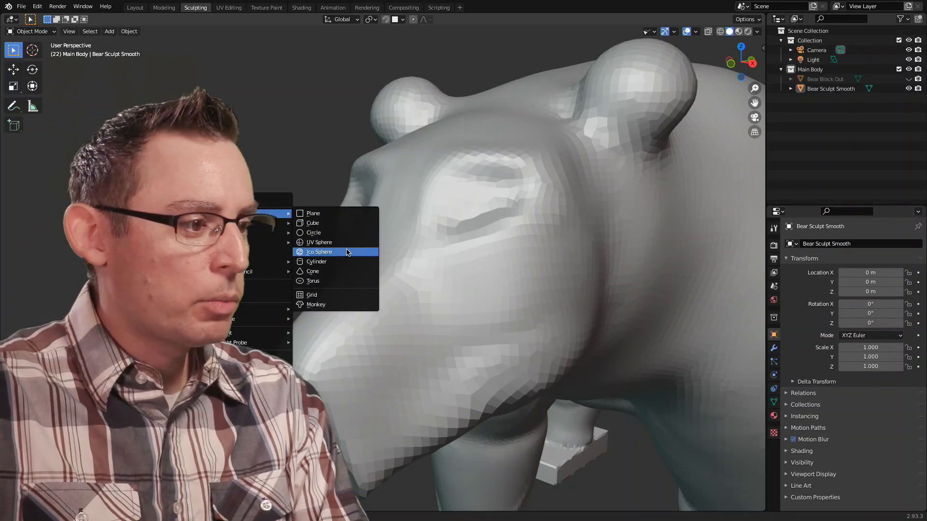
left_click(340, 246)
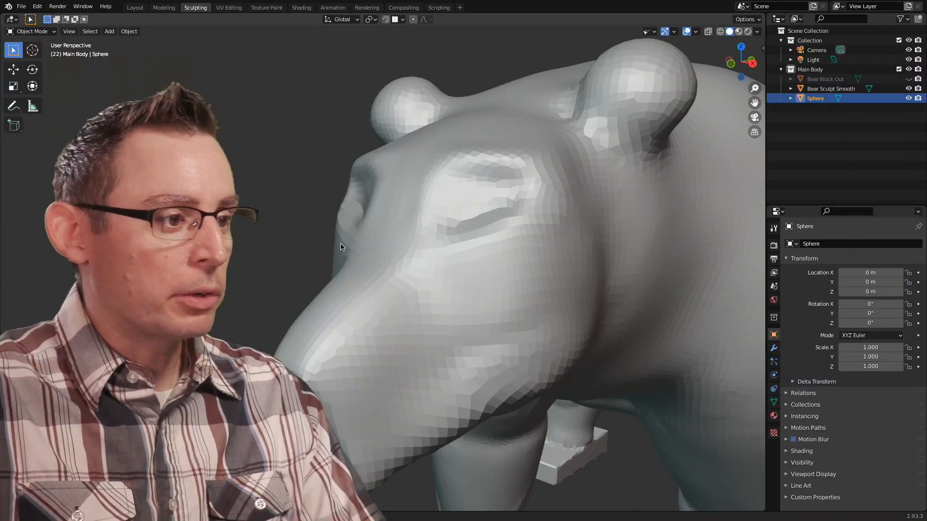
- Raise the sphere along Z and bring it forward along Y to the bear's head using the Move tool
scroll(425, 194, "down", 6)
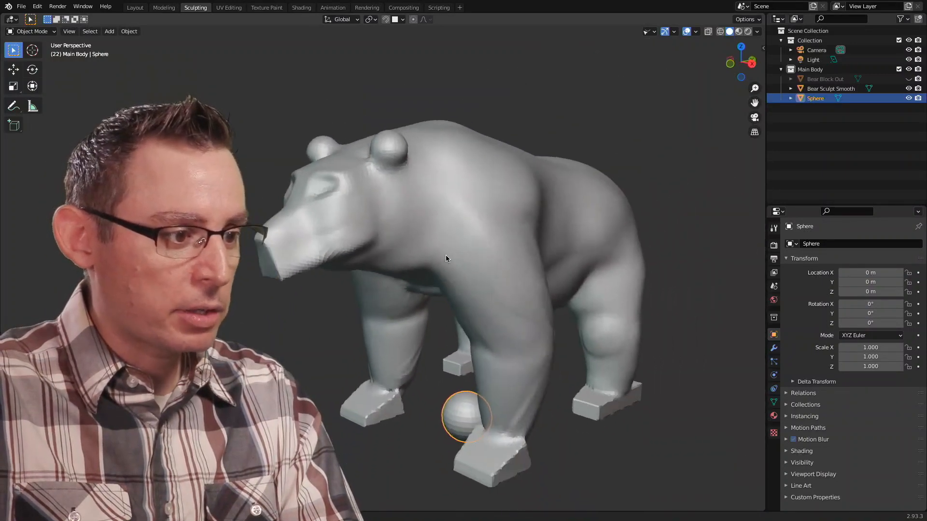
middle_click_drag(446, 256, 386, 281)
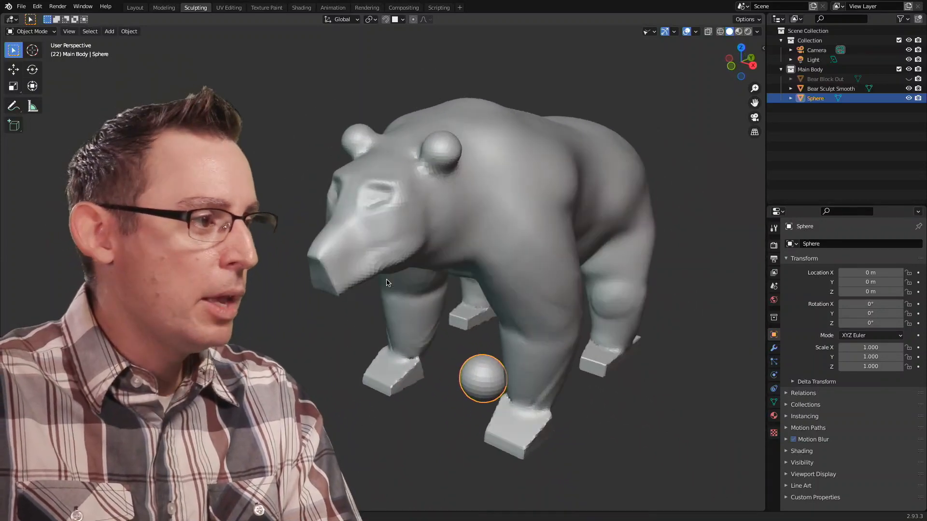
left_click(13, 69)
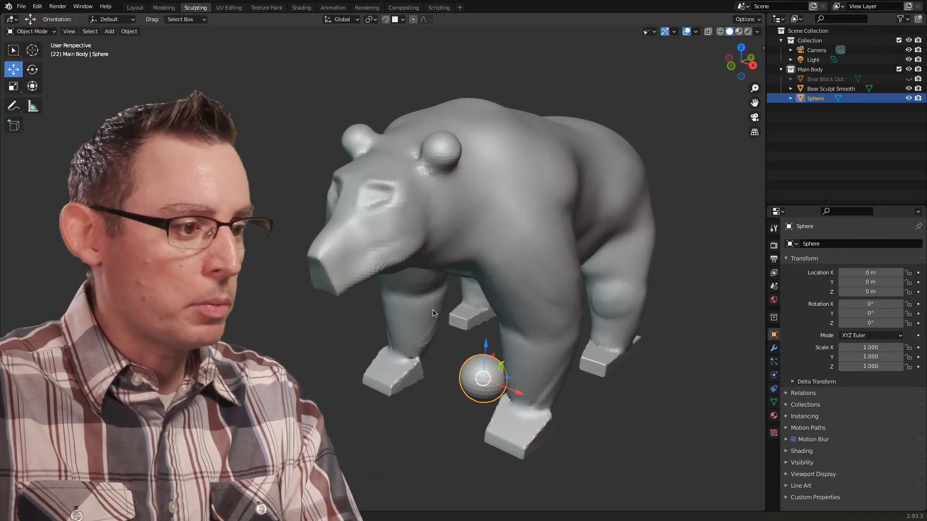
middle_click_drag(435, 314, 506, 350)
left_click_drag(489, 346, 504, 102)
left_click_drag(523, 172, 371, 192)
scroll(479, 256, "up", 3)
scroll(479, 256, "up", 4)
scroll(470, 230, "down", 2)
- Move the sphere over the bear's left eye area, to about X 0.76 m, Y -7.36 m, Z 8.76 m
middle_click_drag(508, 233, 474, 245, "shift")
left_click_drag(470, 250, 514, 235)
middle_click_drag(408, 237, 459, 248)
left_click_drag(458, 248, 523, 256)
middle_click_drag(523, 256, 465, 274)
left_click_drag(466, 279, 408, 289)
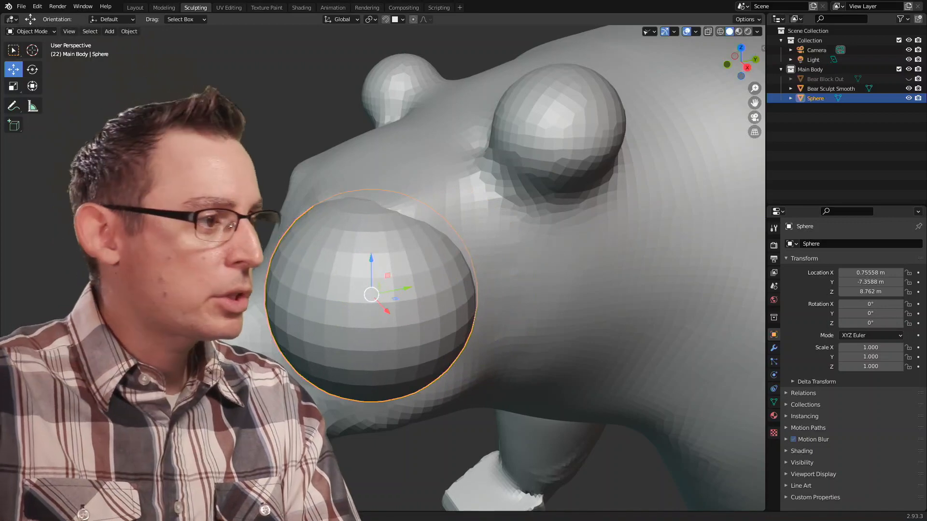
- Adjust the sphere's position with the Transform tool to about X 0.66 m, Y -7.40 m, Z 8.93 m
left_click(32, 87)
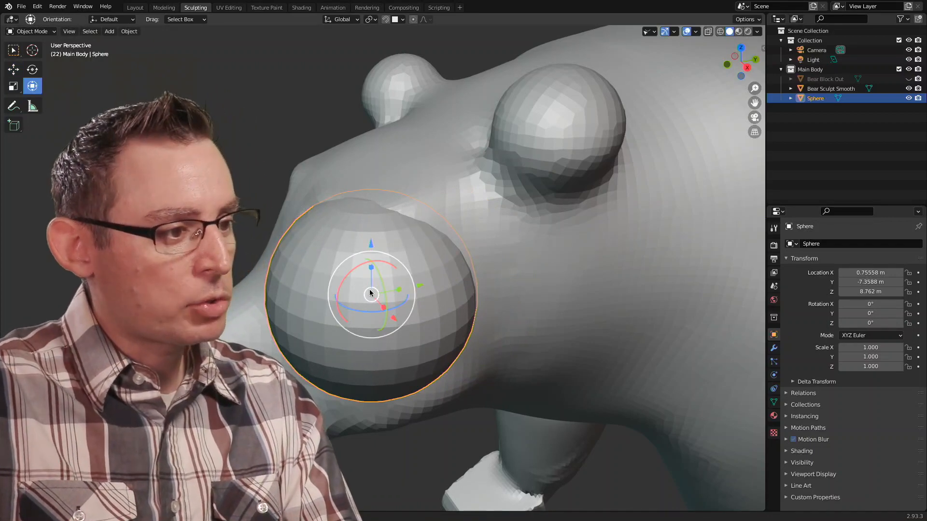
mouse_move(375, 289)
left_mouse_down()
mouse_move(378, 281)
mouse_move(358, 262)
mouse_move(366, 291)
left_mouse_up()
middle_click_drag(366, 290, 404, 278)
left_click_drag(516, 240, 510, 258)
middle_click_drag(511, 258, 386, 246)
left_click_drag(321, 235, 347, 240)
middle_click_drag(346, 240, 335, 267)
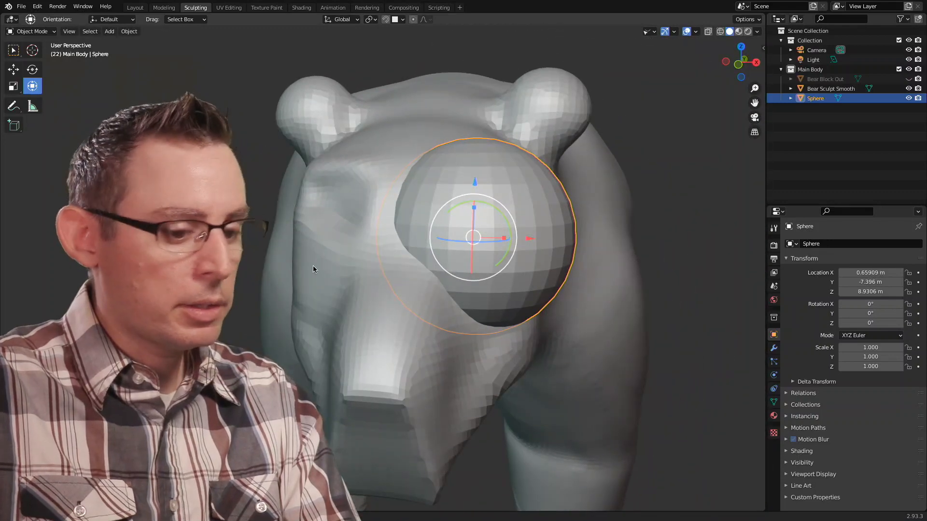
- In the front view, scale the sphere uniformly to about 0.398 and move it to about X 0.70 m, Z 9.24 m
key("KP_1")
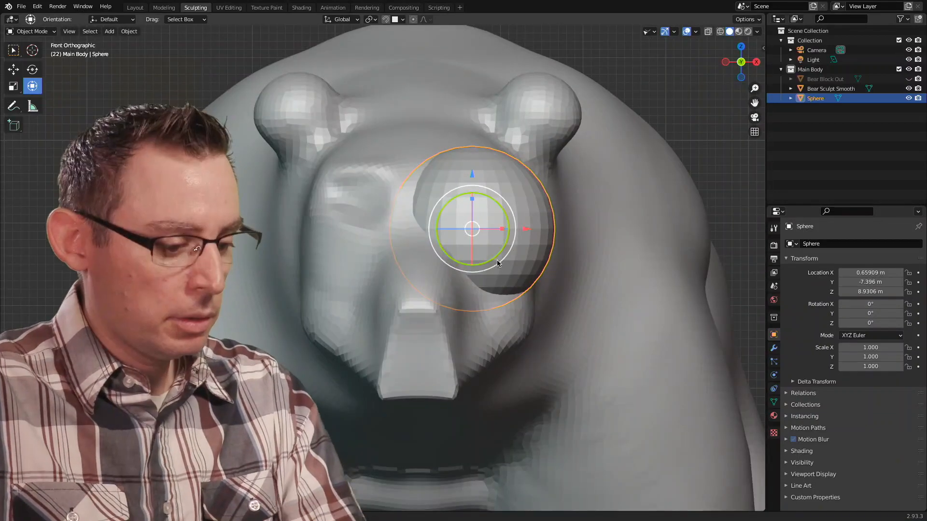
left_click(13, 50)
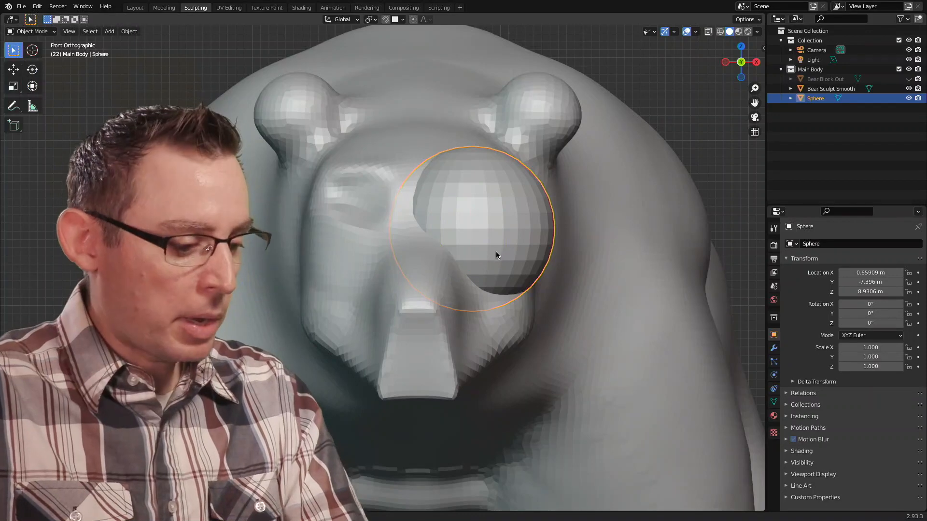
key("s")
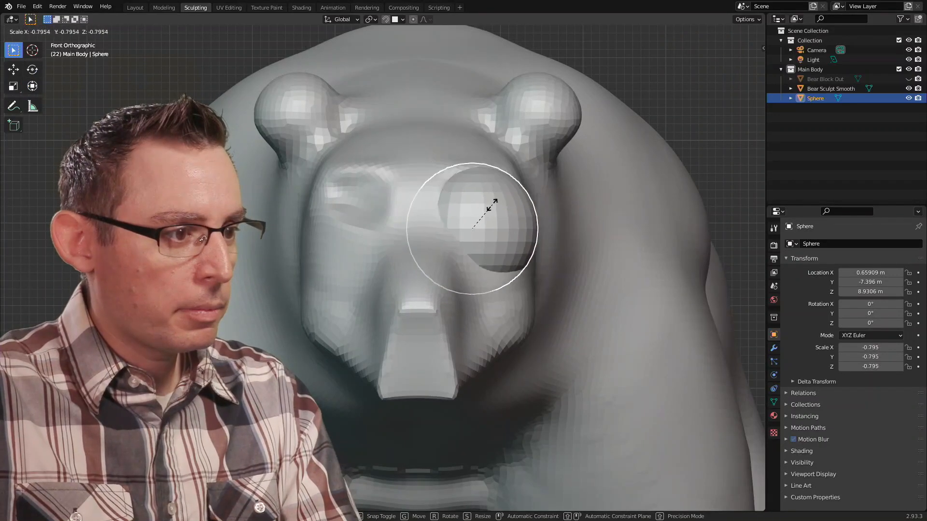
left_click(483, 218)
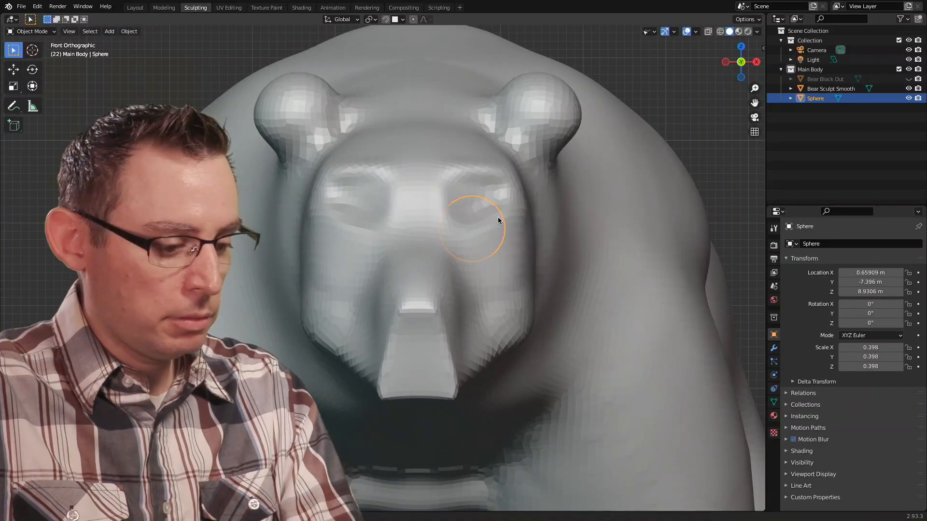
key("g")
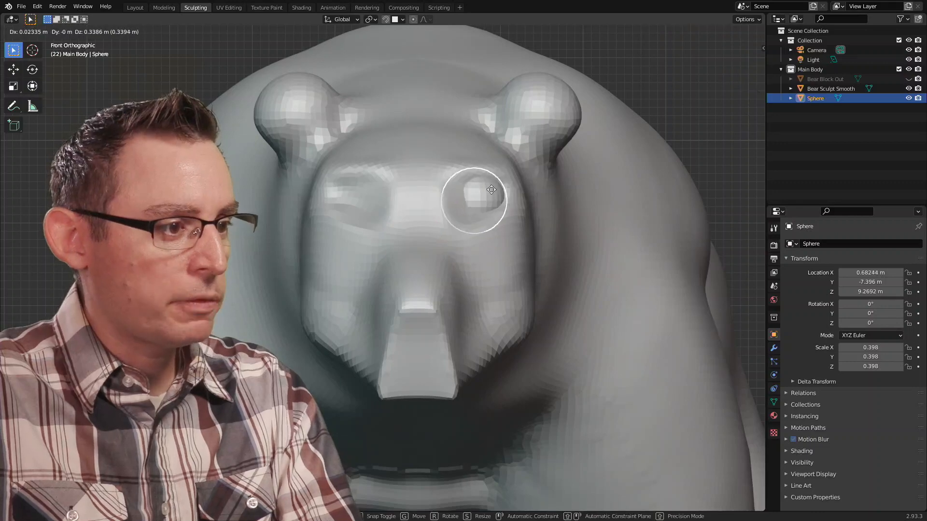
left_click(491, 191)
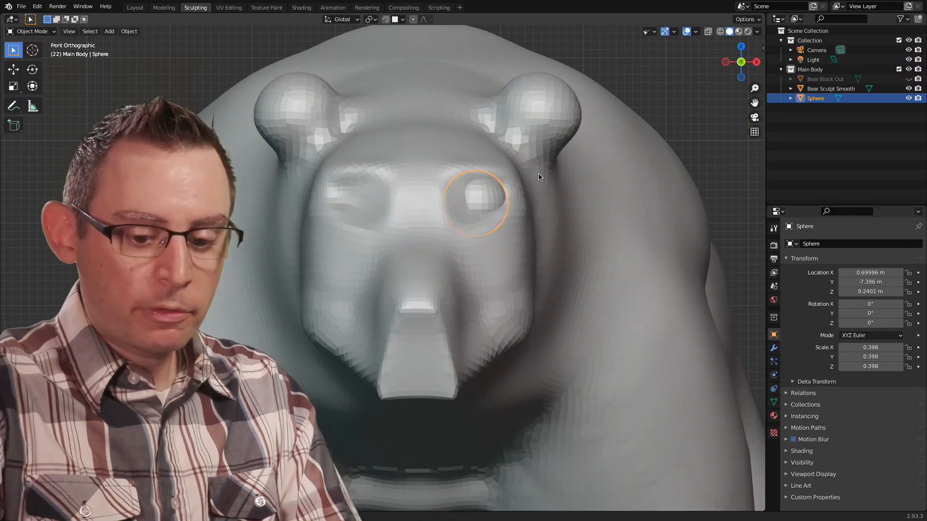
- In the right side view, set the sphere deeper into the head at about Y -7.36 m, Z 9.22 m
key("KP_3")
left_click(246, 135)
middle_click_drag(246, 135, 334, 213)
left_click(326, 215)
key("KP_3")
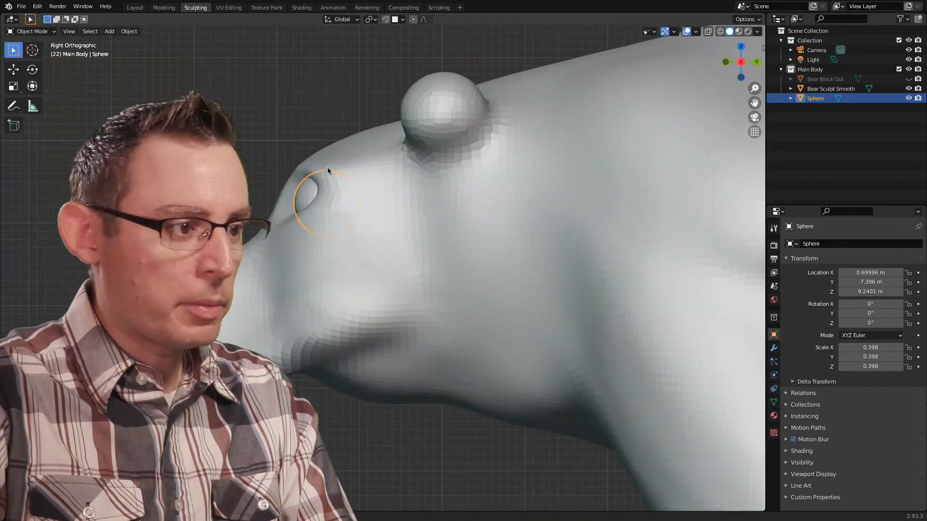
key("g")
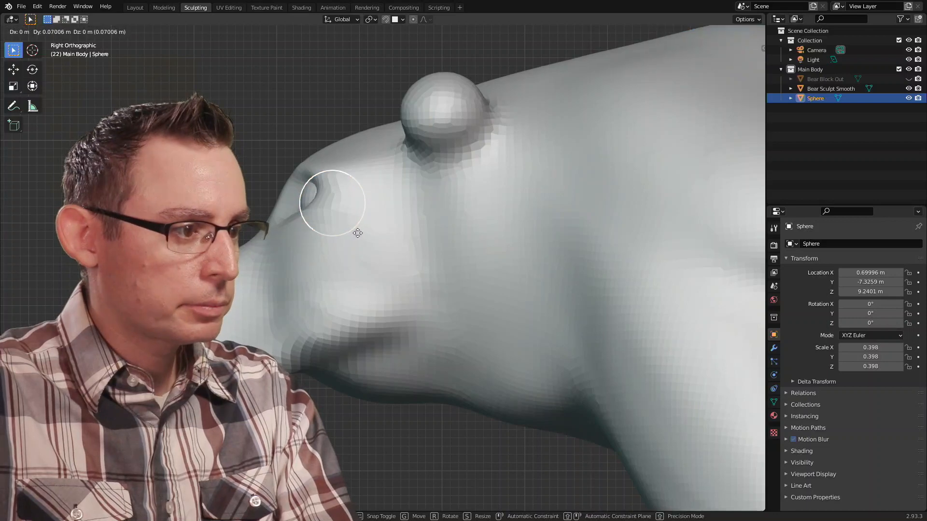
left_click(356, 228)
- In the front view, move the sphere inward and down to about X 0.55 m, Z 9.15 m
key("KP_1")
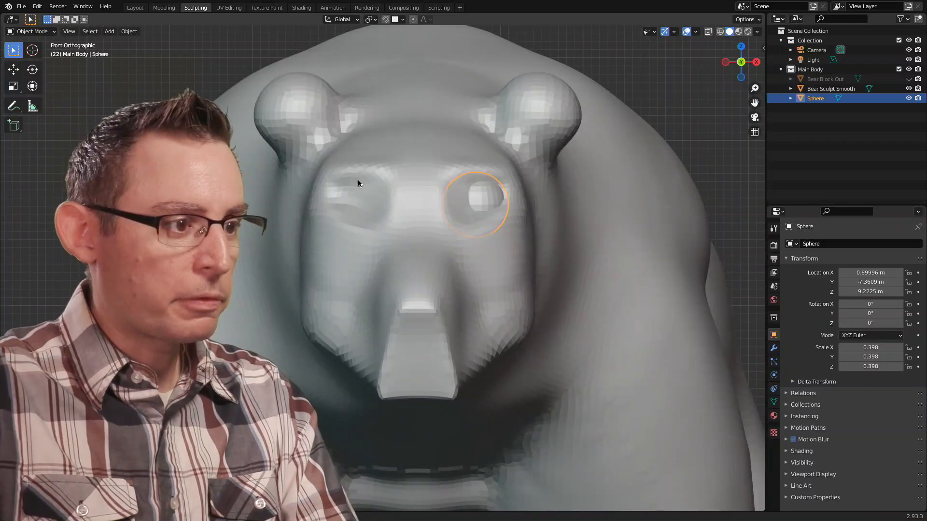
key("g")
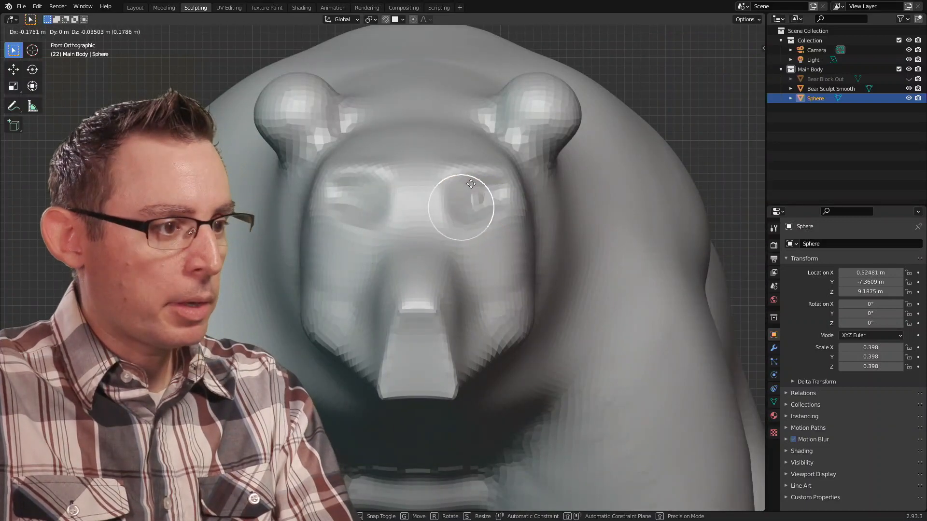
left_click(475, 181)
- In the right side view, bring the sphere forward in the eye socket to about Y -7.48 m, Z 9.20 m
key("KP_3")
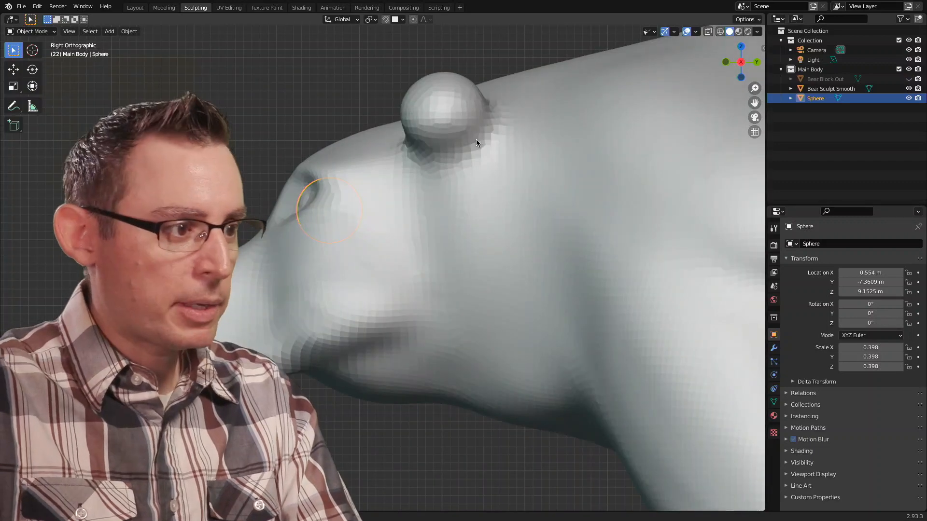
key("g")
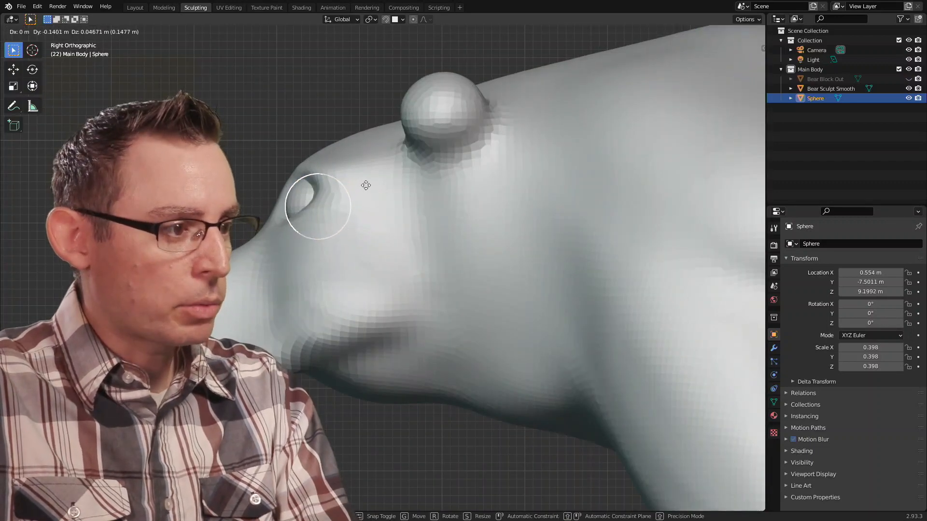
left_click(367, 185)
- Examine from several angles how the sphere sits in the bear's eye socket
middle_click_drag(327, 153, 432, 221)
scroll(463, 219, "up", 3)
scroll(460, 215, "down", 2)
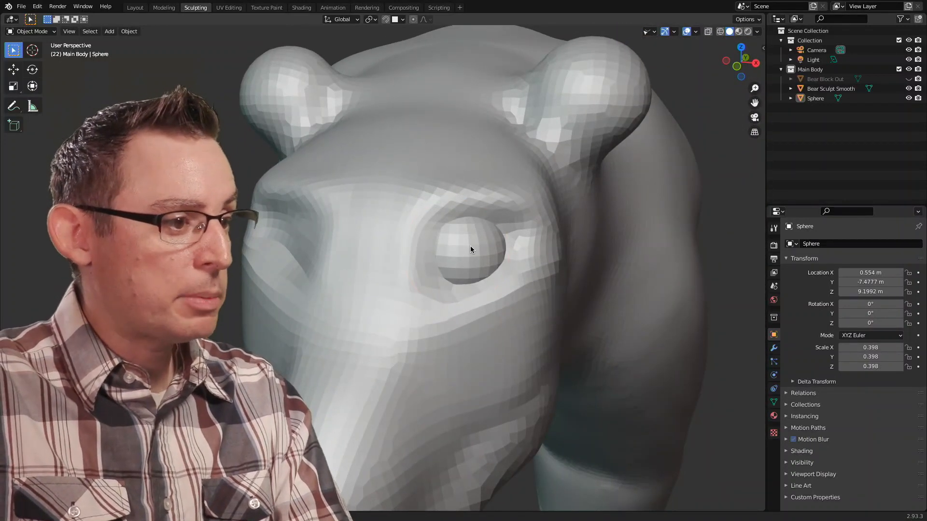
left_click(470, 250)
middle_click_drag(467, 305, 471, 236)
scroll(400, 248, "up", 3)
scroll(399, 248, "down", 4)
left_click(566, 247)
scroll(472, 235, "up", 4)
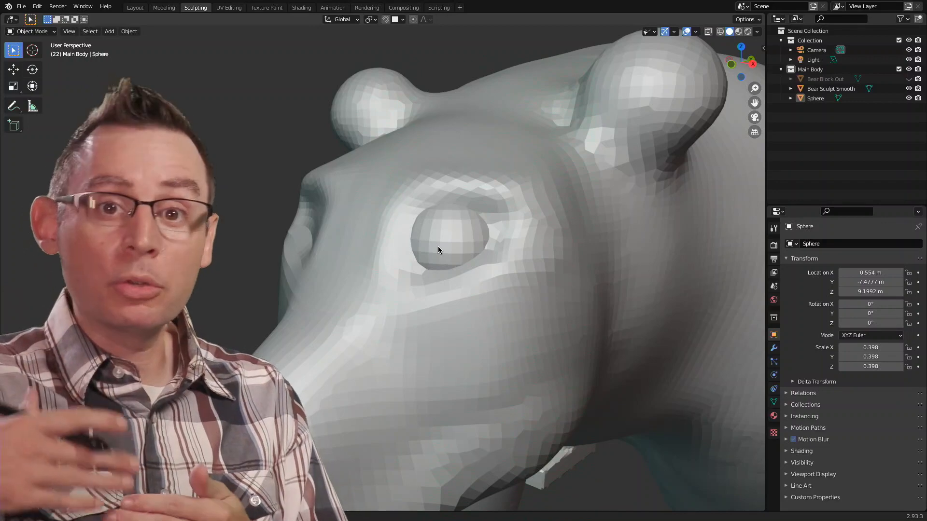
middle_click_drag(572, 255, 542, 251)
left_click(534, 248)
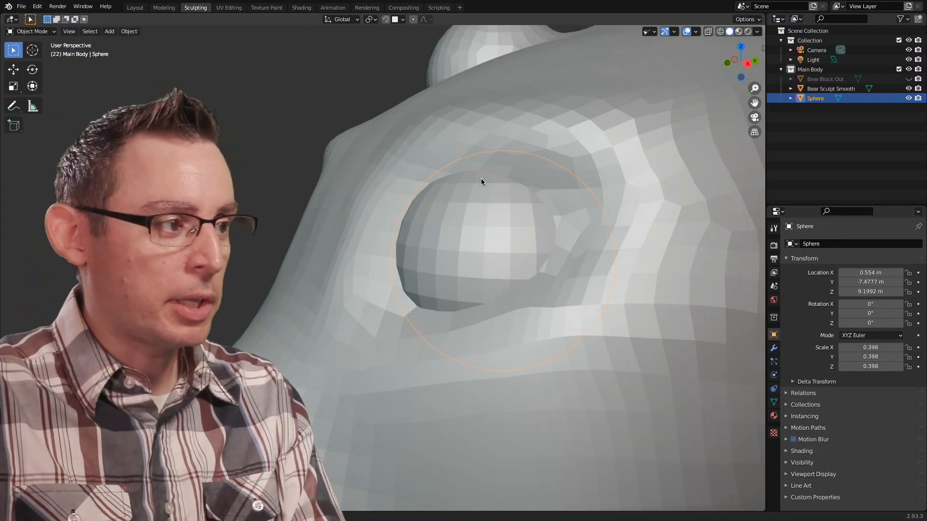
middle_click_drag(504, 235, 481, 248)
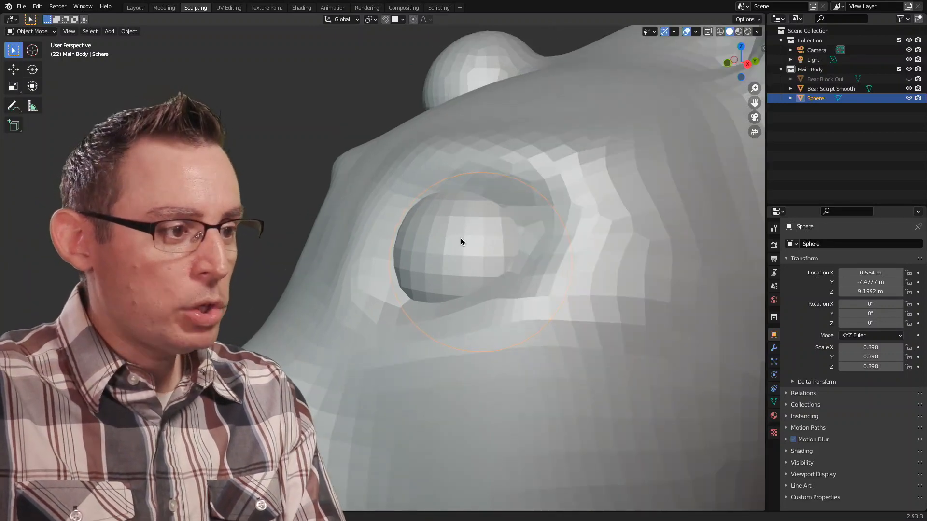
- Inspect the eye sphere's faces in Edit Mode, select a single front face, and return to Object Mode
left_click(462, 263)
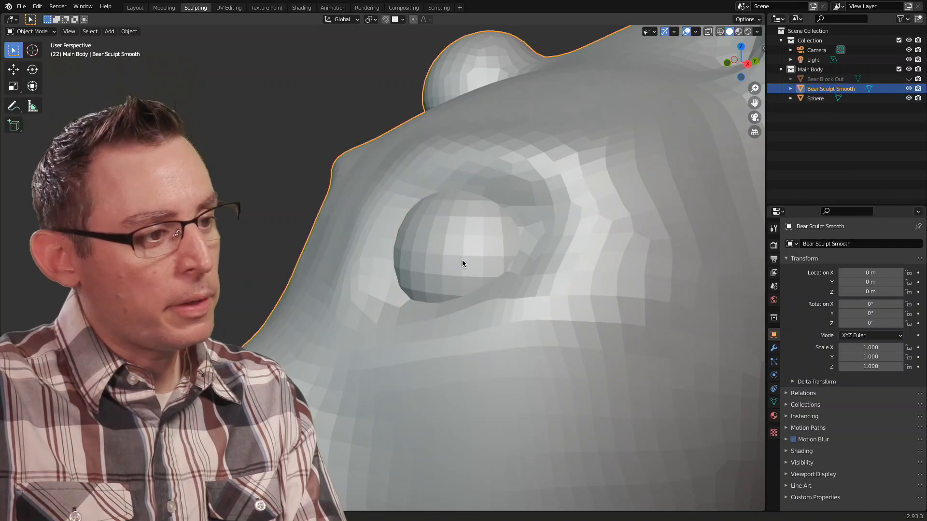
left_click(815, 99)
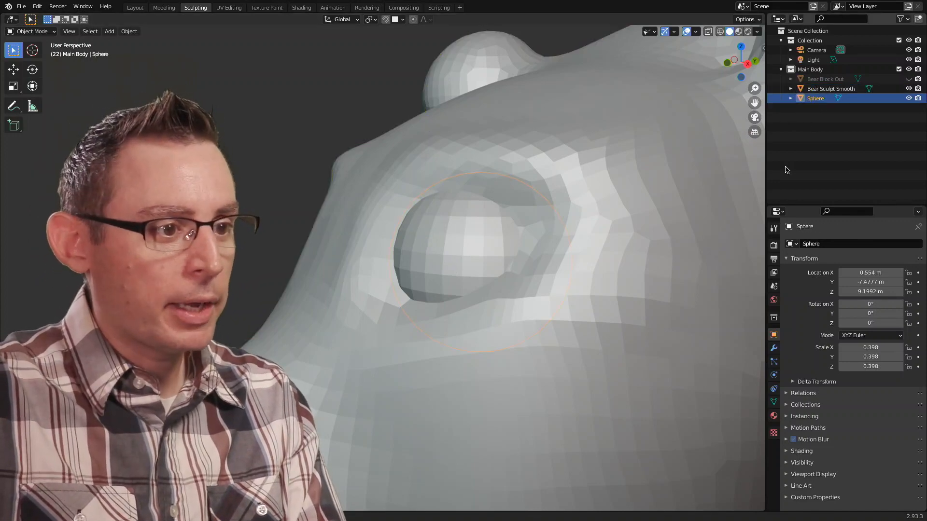
left_click(33, 32)
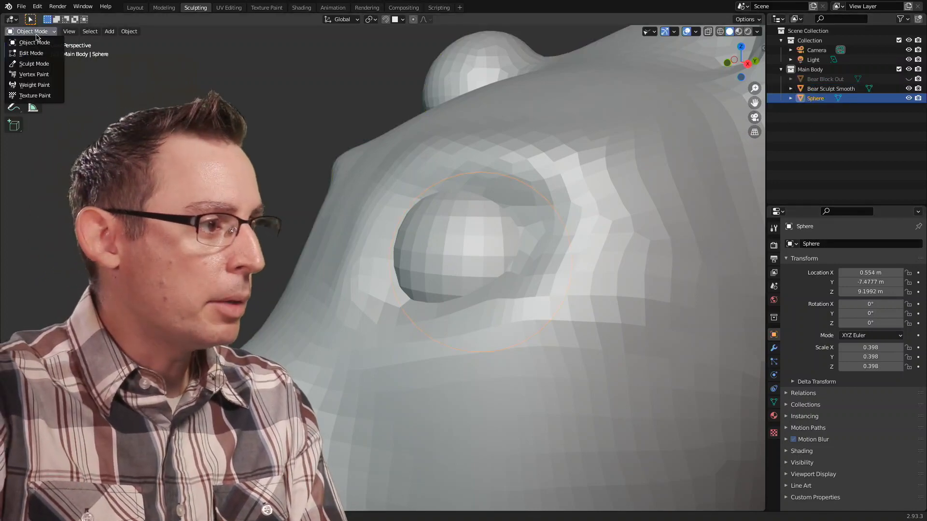
left_click(38, 44)
middle_click_drag(469, 221, 521, 250)
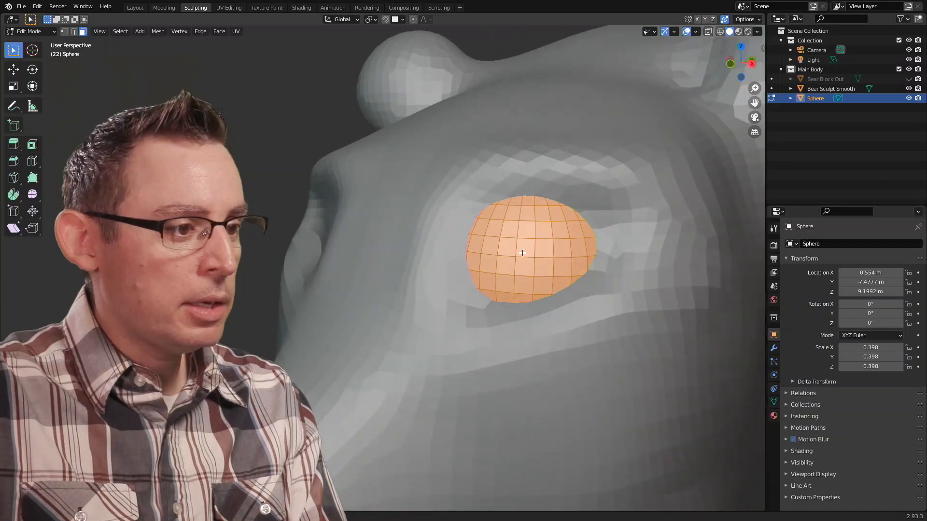
left_click(528, 252)
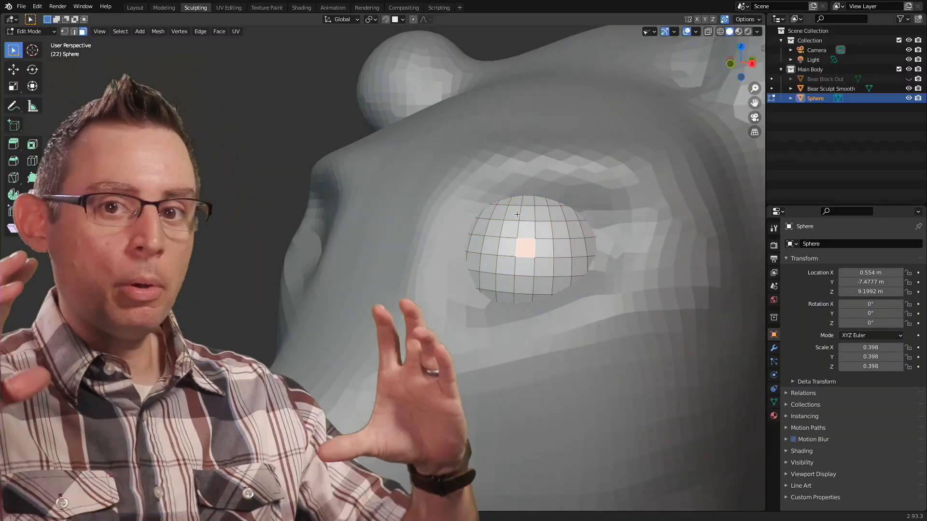
left_click(32, 31)
left_click(44, 44)
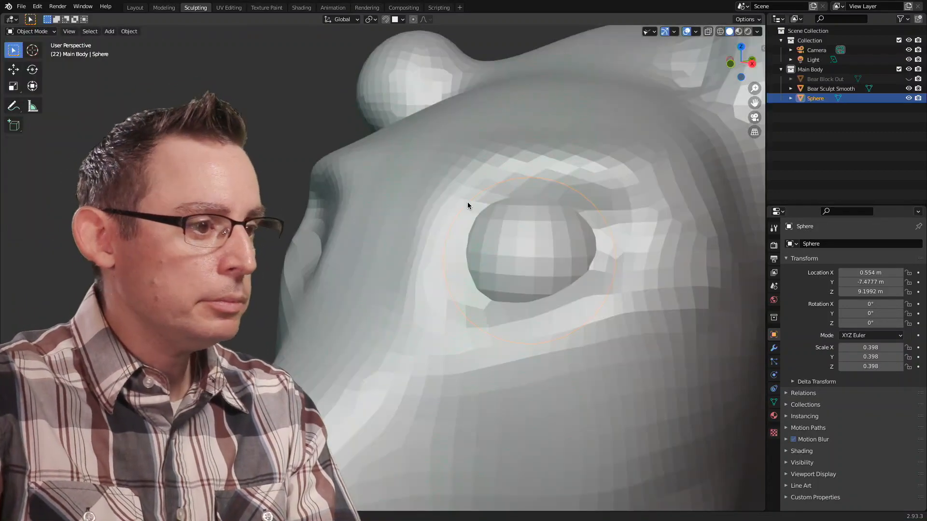
- Rotate the eye sphere about the X axis, setting its X rotation to exactly 90°
middle_click_drag(491, 216, 511, 217)
left_click(32, 70)
left_click_drag(471, 237, 436, 269)
double_click(872, 306)
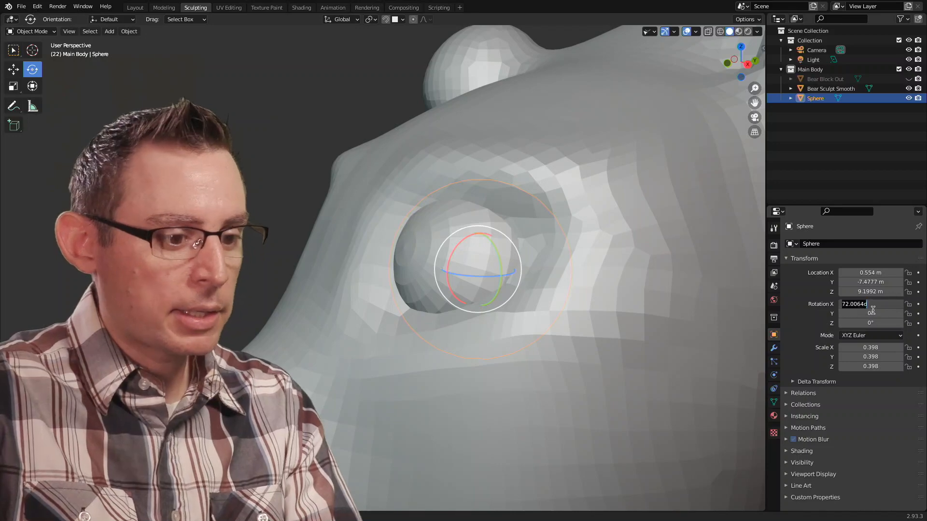
type("90")
key("Return")
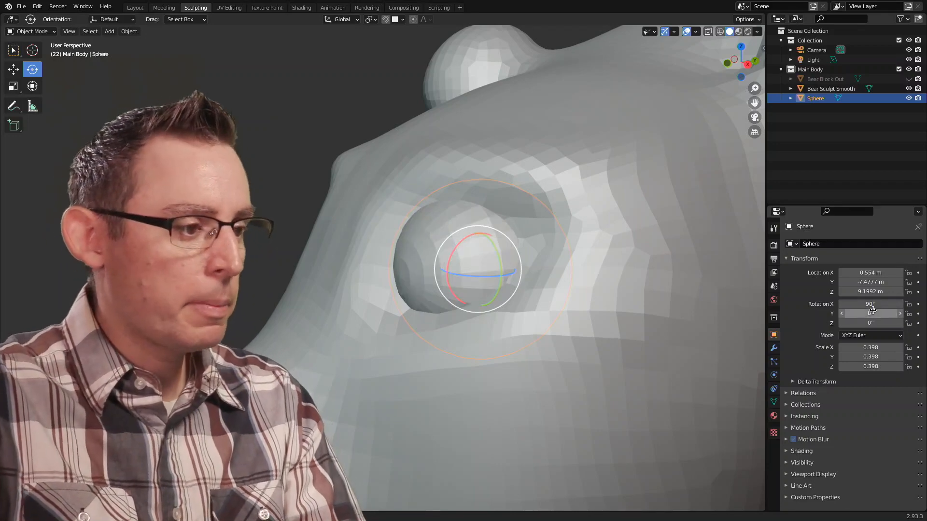
- Reselect the eye sphere and open it in Edit Mode
left_click(13, 50)
left_click(305, 229)
middle_click_drag(304, 228, 522, 248)
scroll(505, 261, "up", 3)
left_click(496, 300)
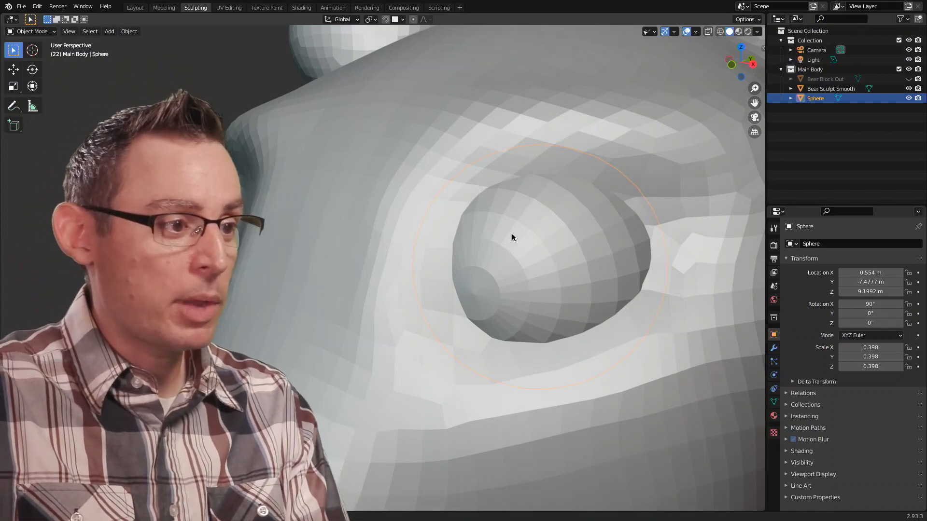
left_click(505, 256)
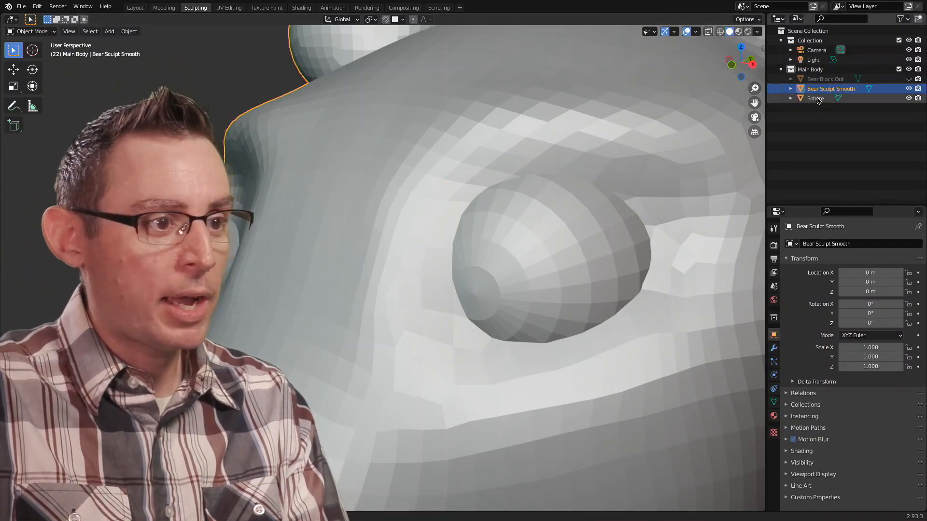
left_click(815, 99)
left_click(47, 32)
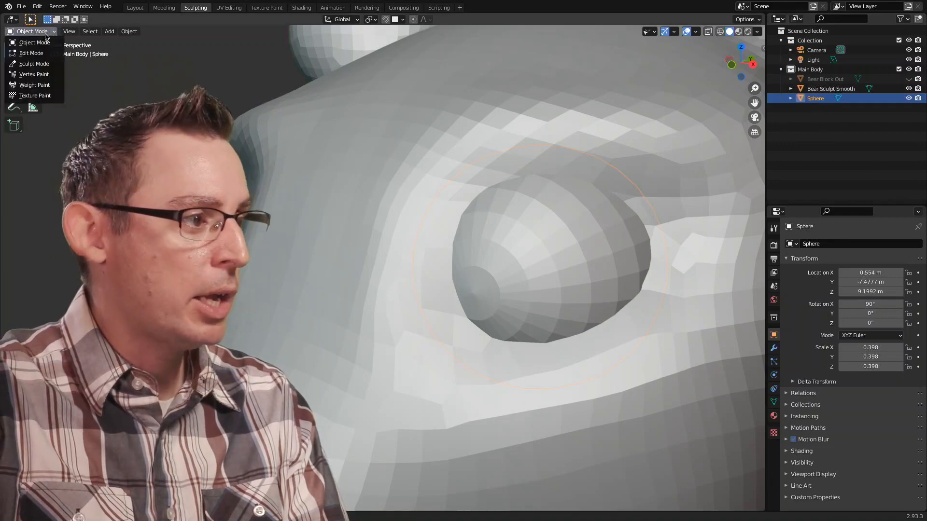
left_click(62, 54)
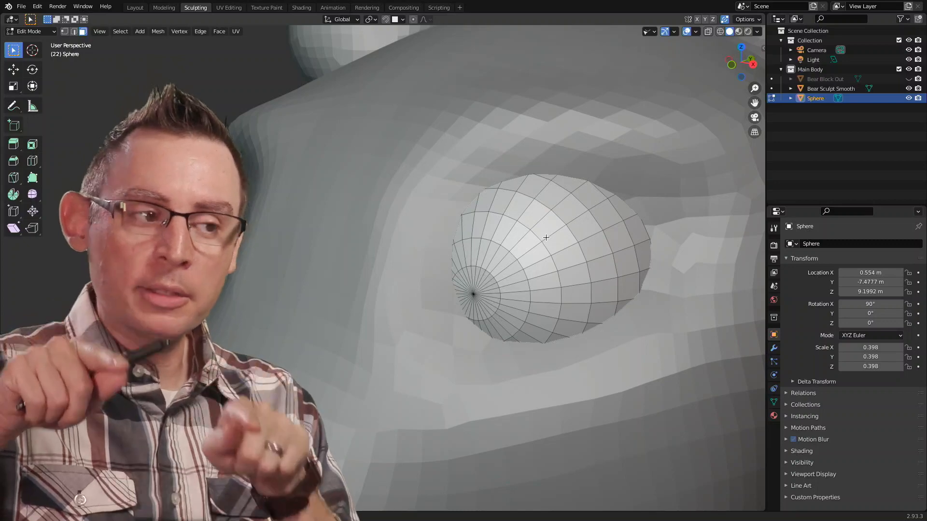
- Examine the sphere's front pole and edge rings up close, and its fit in the socket from several angles around the bear's head
scroll(535, 276, "down", 3)
middle_click_drag(517, 268, 523, 218)
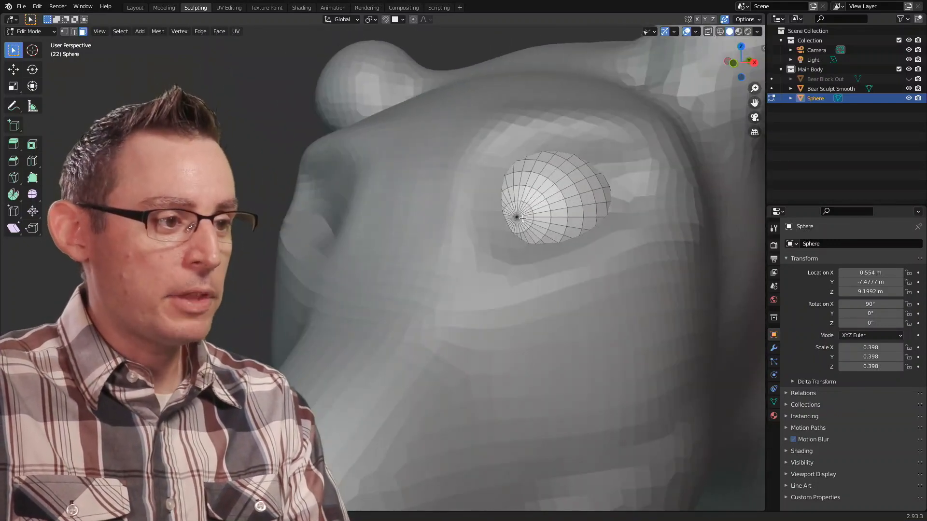
scroll(525, 221, "up", 9)
middle_click_drag(594, 222, 386, 309, "shift")
middle_click_drag(700, 193, 500, 218, "shift")
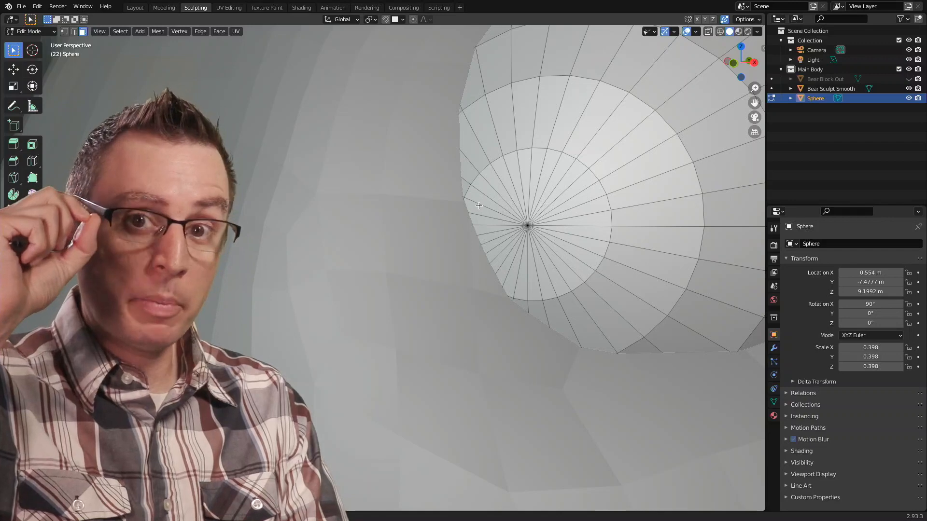
scroll(556, 264, "down", 6)
middle_click_drag(537, 265, 548, 282)
scroll(502, 295, "down", 1)
scroll(493, 298, "down", 1)
middle_click_drag(494, 299, 491, 295)
middle_click_drag(582, 242, 555, 253)
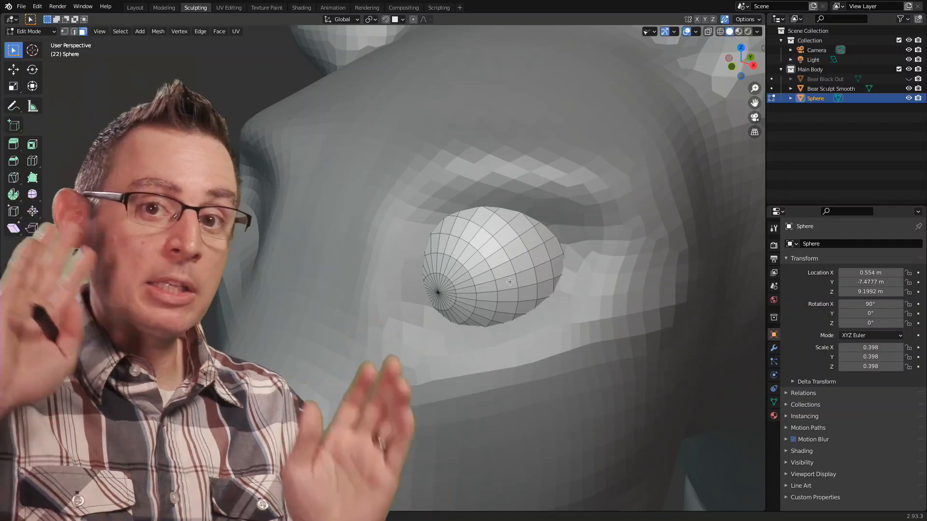
middle_click_drag(549, 269, 487, 281)
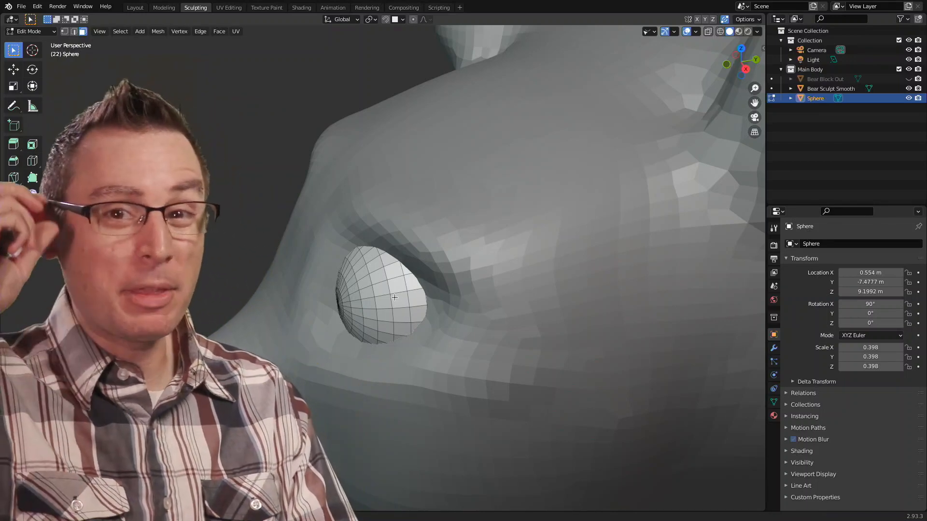
middle_click_drag(433, 283, 473, 258)
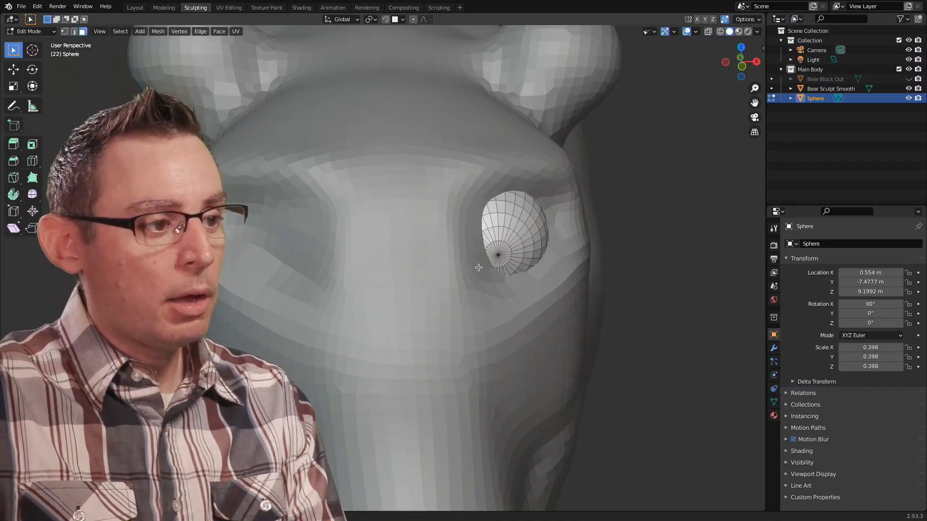
middle_click_drag(480, 247, 593, 220)
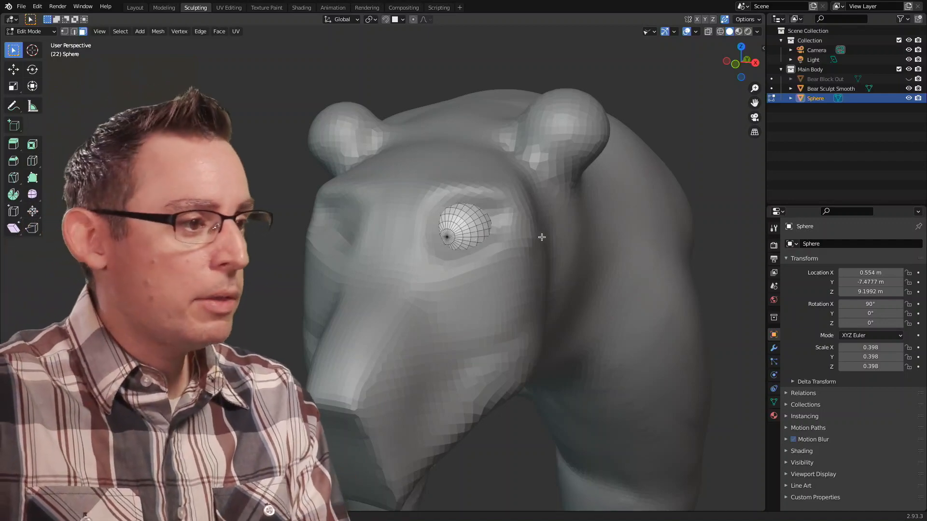
middle_click_drag(490, 236, 439, 233)
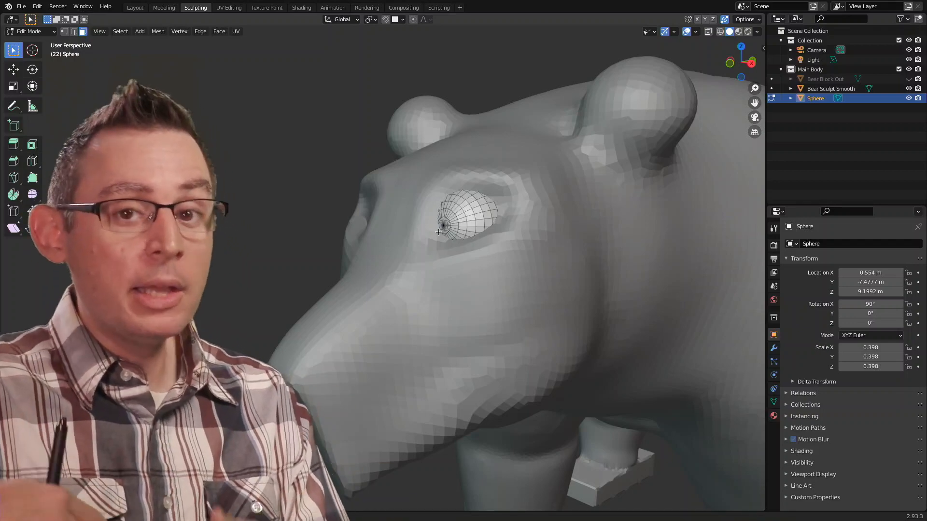
middle_click_drag(434, 189, 511, 218)
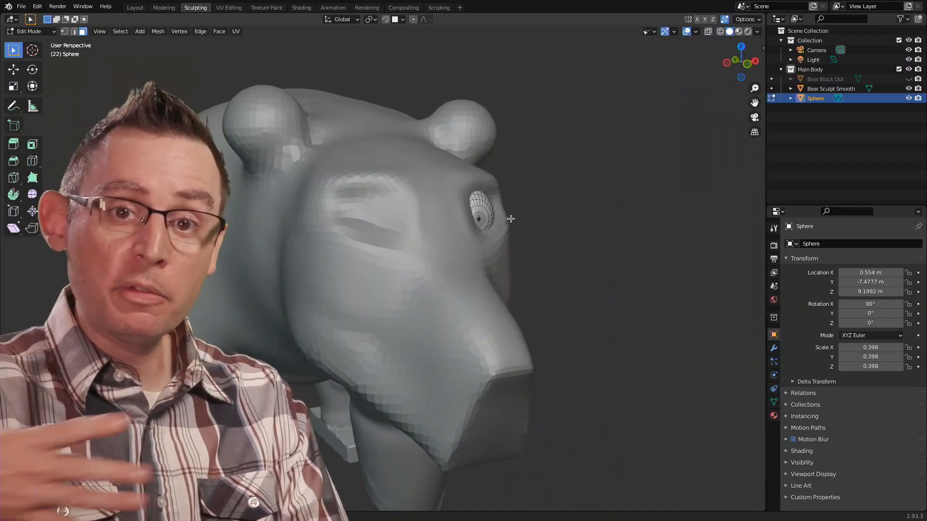
- Add a Mirror modifier on the X axis to the eye sphere, using Bear Sculpt Smooth as the mirror object
middle_click_drag(562, 219, 488, 236)
scroll(560, 232, "up", 2)
left_click(774, 349)
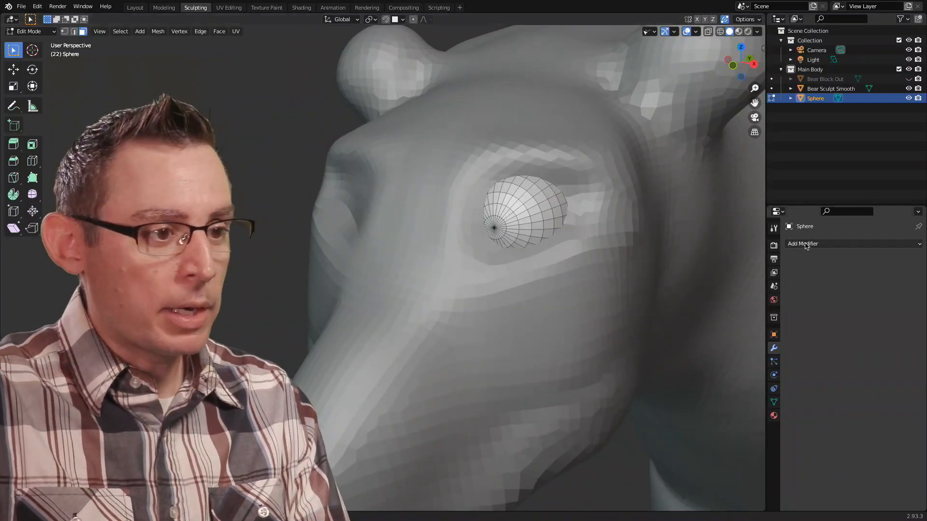
left_click(811, 245)
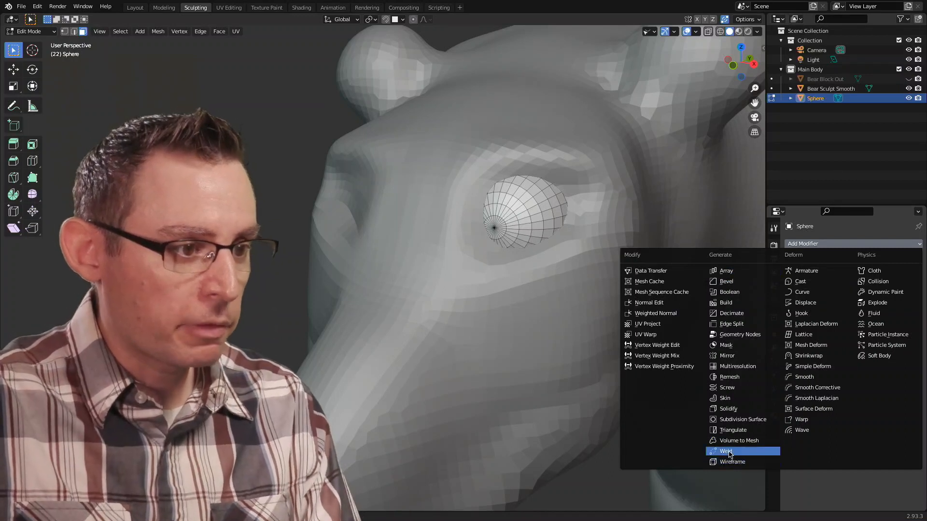
left_click(739, 357)
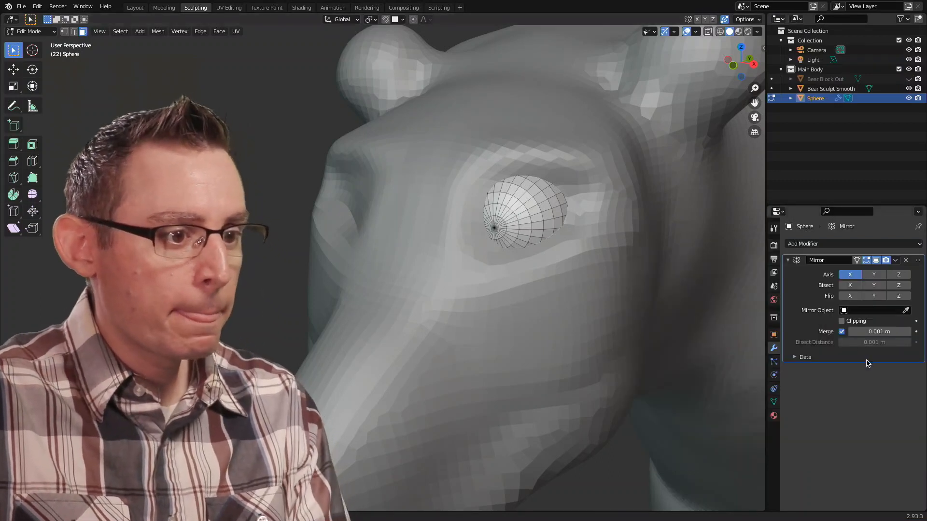
mouse_move(598, 259)
middle_mouse_down()
mouse_move(621, 256)
mouse_move(600, 254)
middle_mouse_up()
scroll(622, 251, "down", 5)
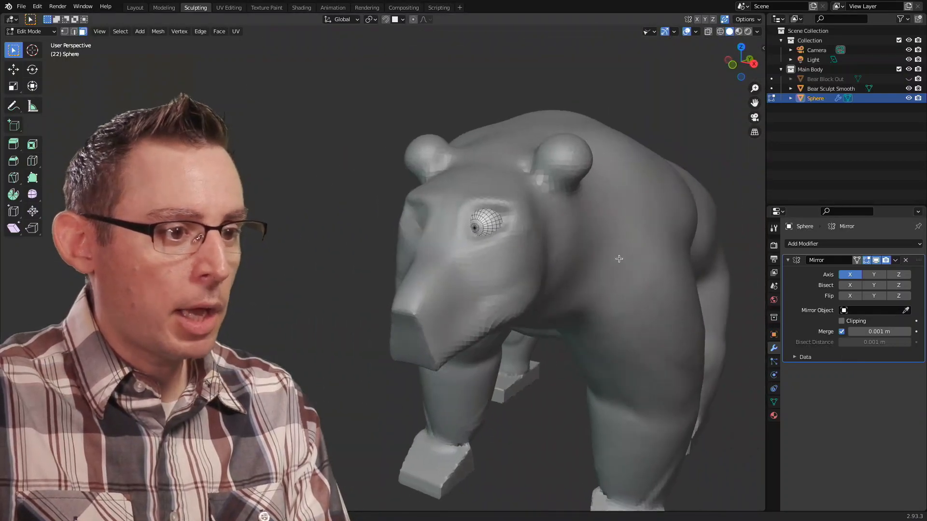
left_click(856, 311)
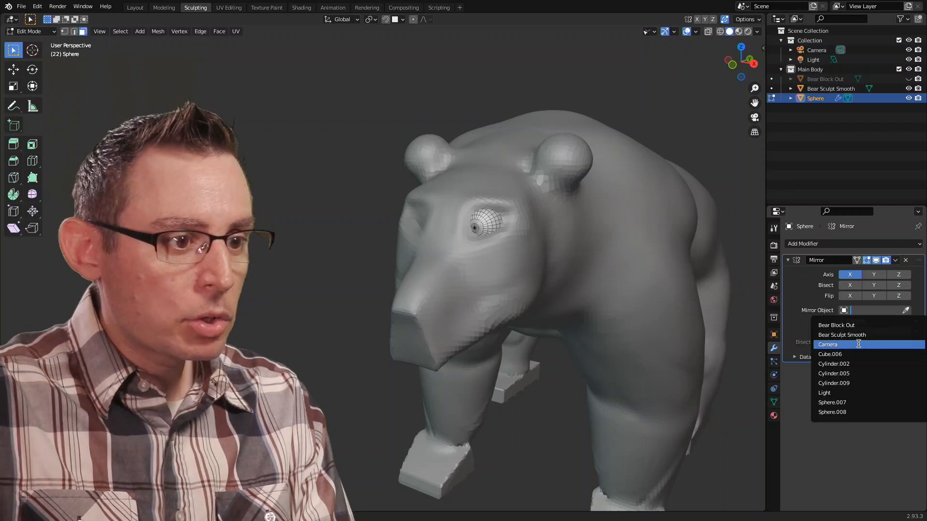
left_click(859, 335)
middle_click_drag(401, 159, 661, 249)
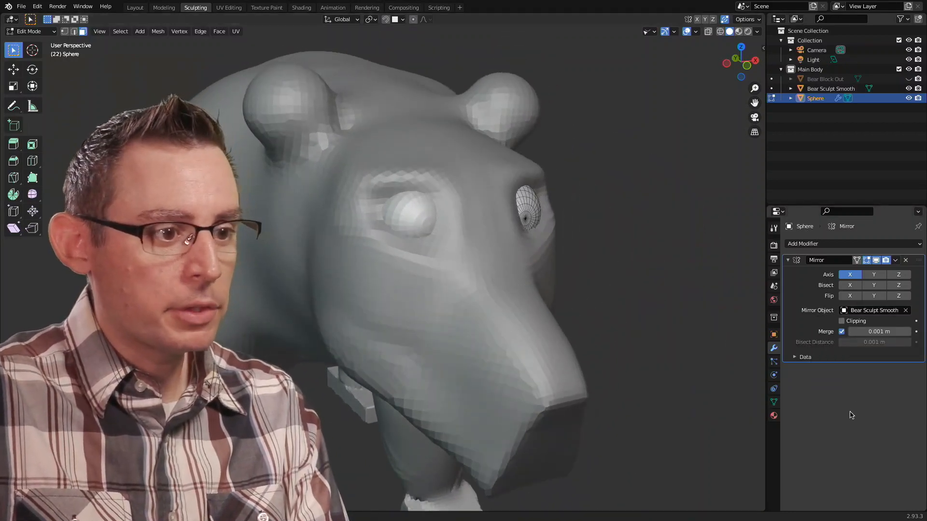
scroll(610, 240, "up", 5)
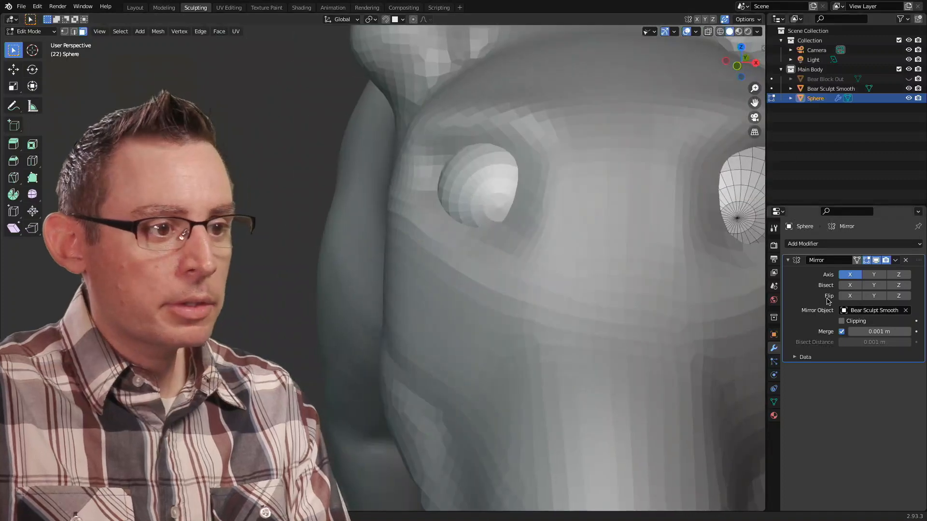
- Rename the sphere object as Eyes and bring its Mirror modifier settings back up
left_click(774, 335)
left_click(824, 244)
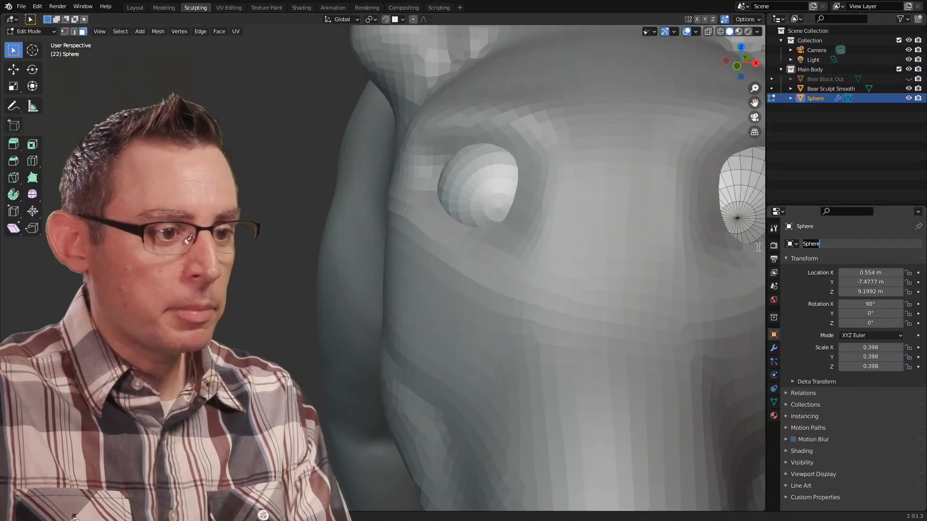
type("Eyes")
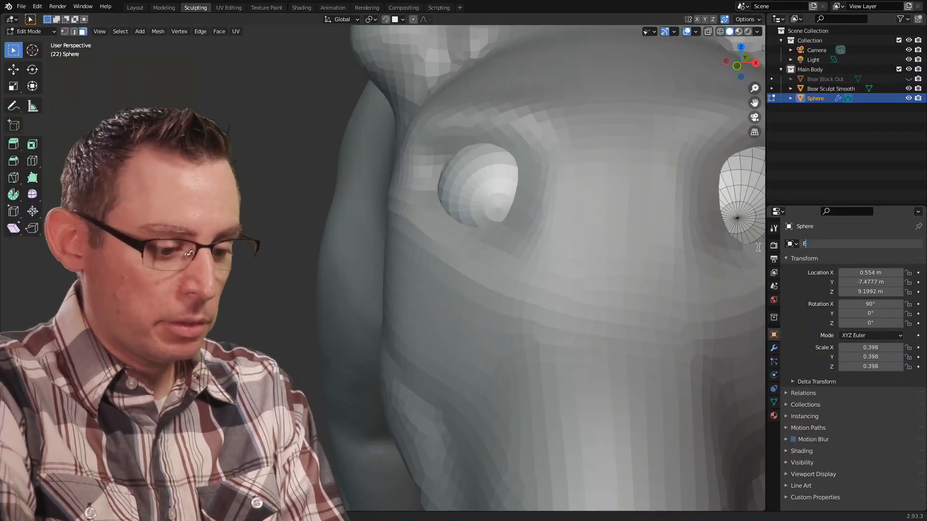
key("Return")
scroll(580, 209, "down", 4)
middle_click_drag(580, 210, 747, 346)
scroll(747, 346, "up", 3)
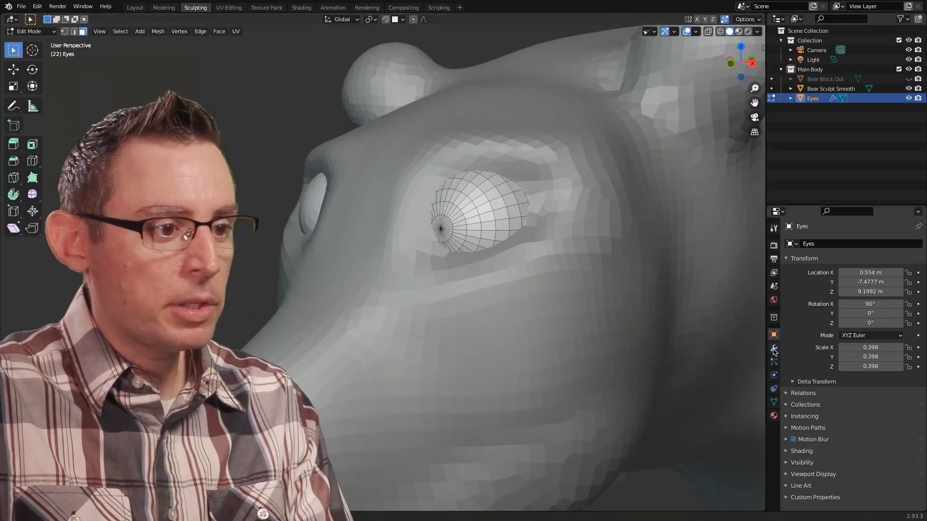
left_click(774, 348)
scroll(494, 242, "down", 1)
middle_click_drag(493, 242, 520, 230)
- Return to Object Mode, select Bear Sculpt Smooth, and open it in Edit Mode from a front view
left_click(24, 32)
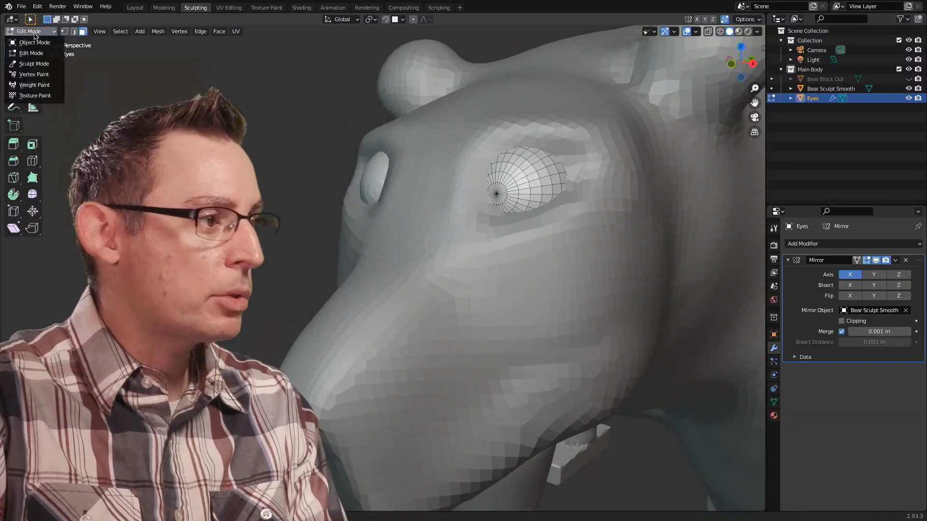
left_click(26, 22)
left_click(518, 196)
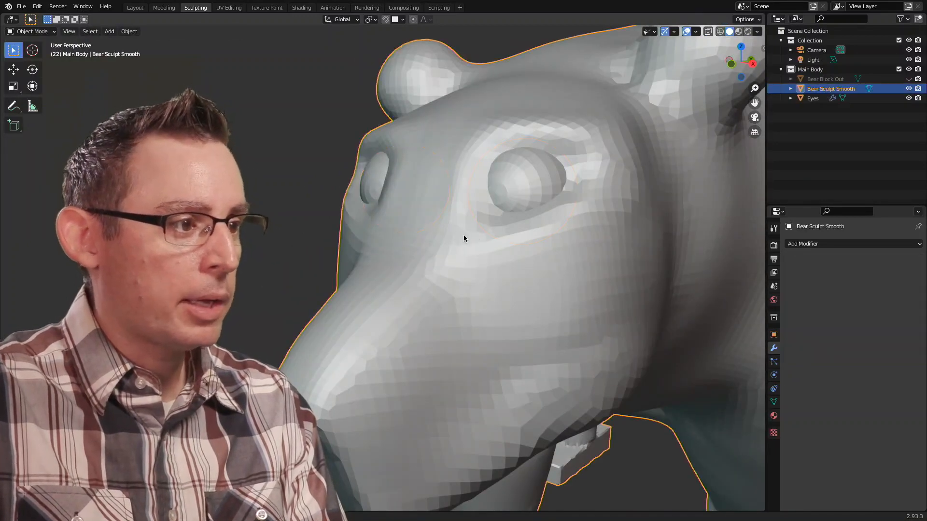
key("KP_1")
left_click(30, 31)
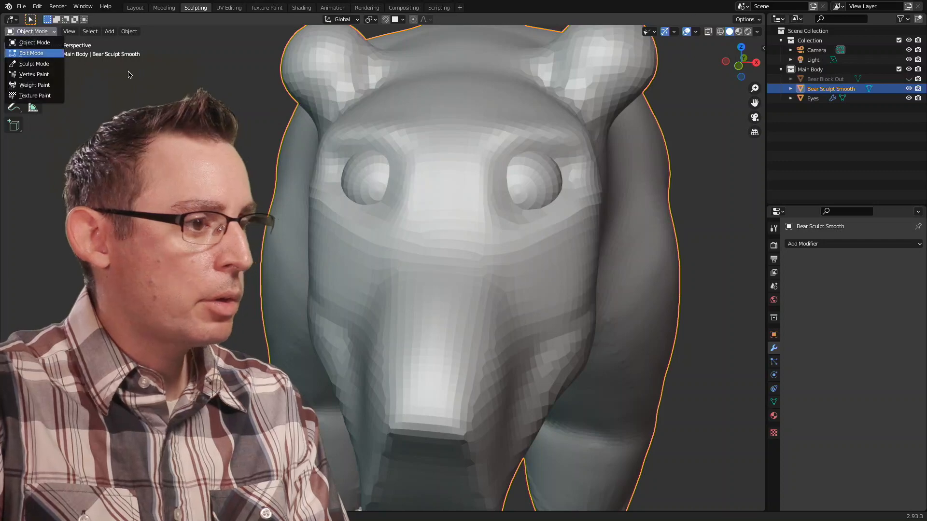
left_click(31, 53)
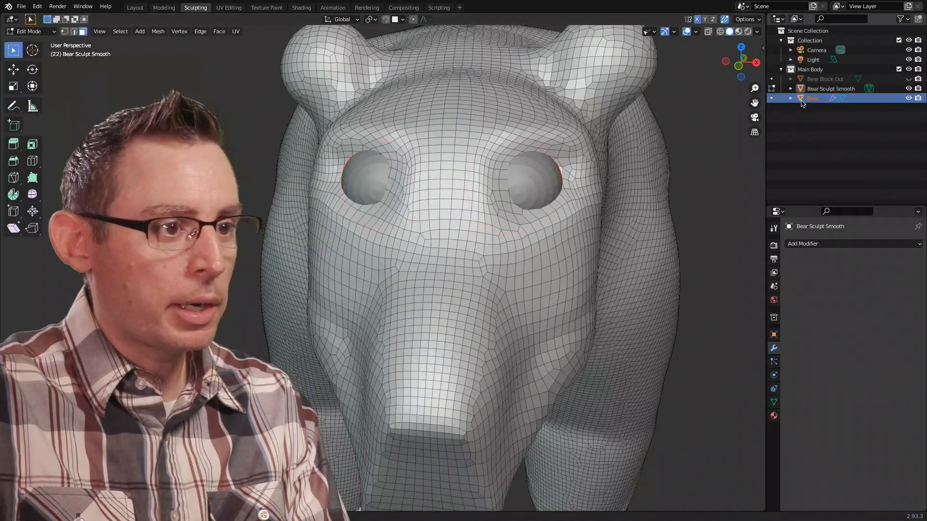
- Switch editing to the Eyes object, select its whole mesh and reposition it slightly in the socket, also trying a move farther outward
key("alt+q")
key("a")
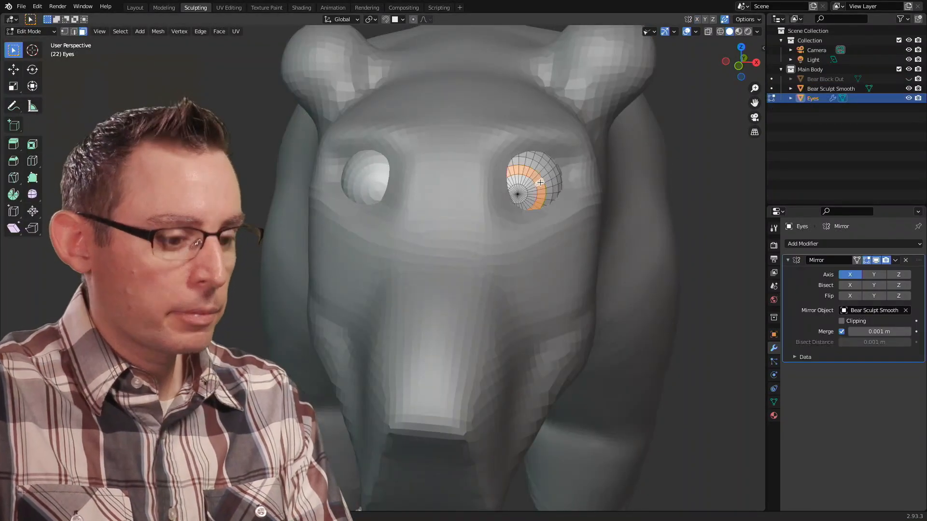
key("g")
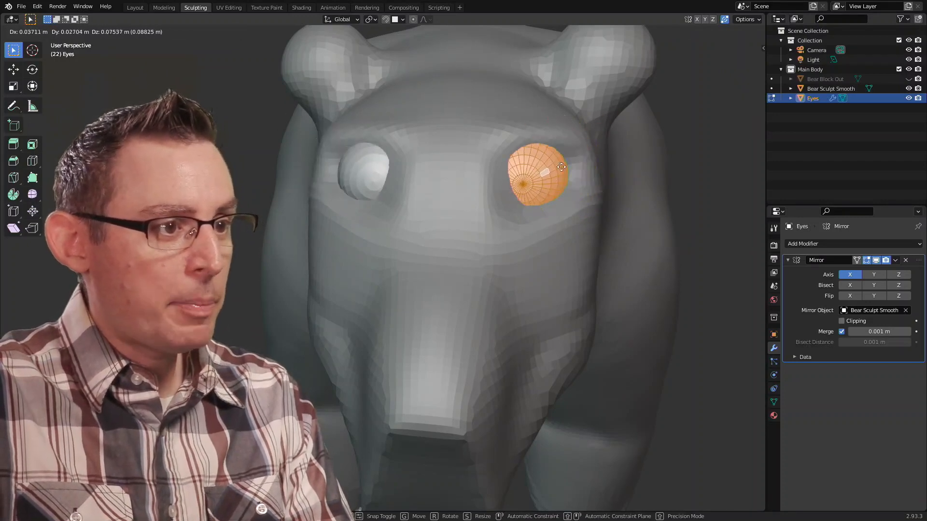
left_click(520, 187)
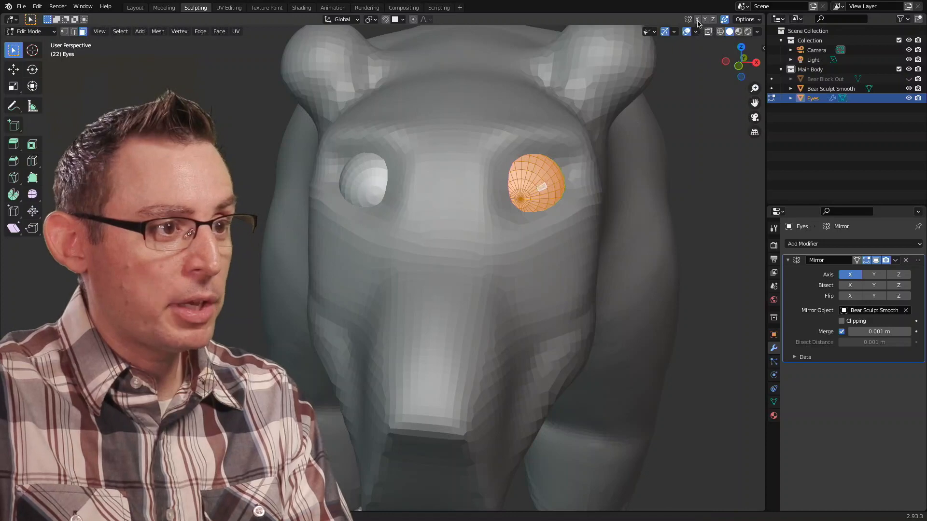
key("g")
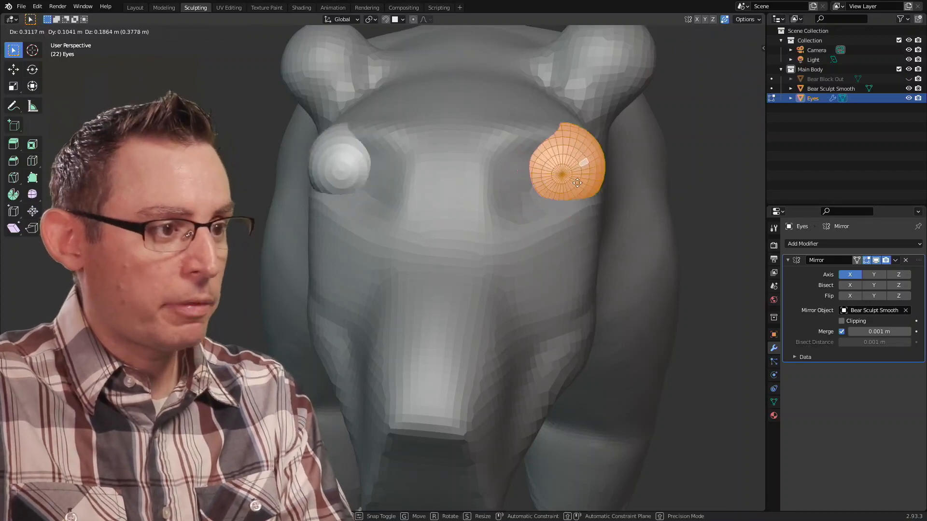
left_click(545, 190)
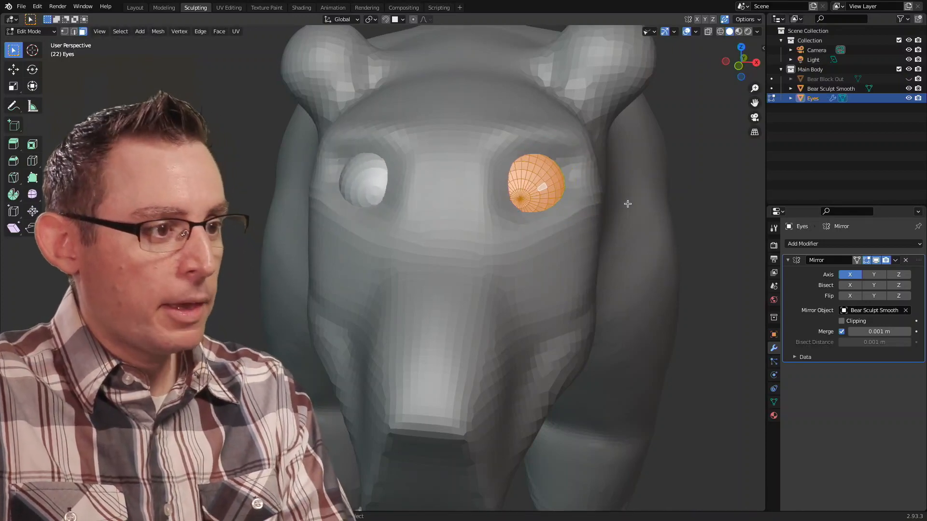
- Switch the Eyes object to Sculpt Mode, viewing the bear's head from the side
middle_click_drag(682, 155, 819, 271)
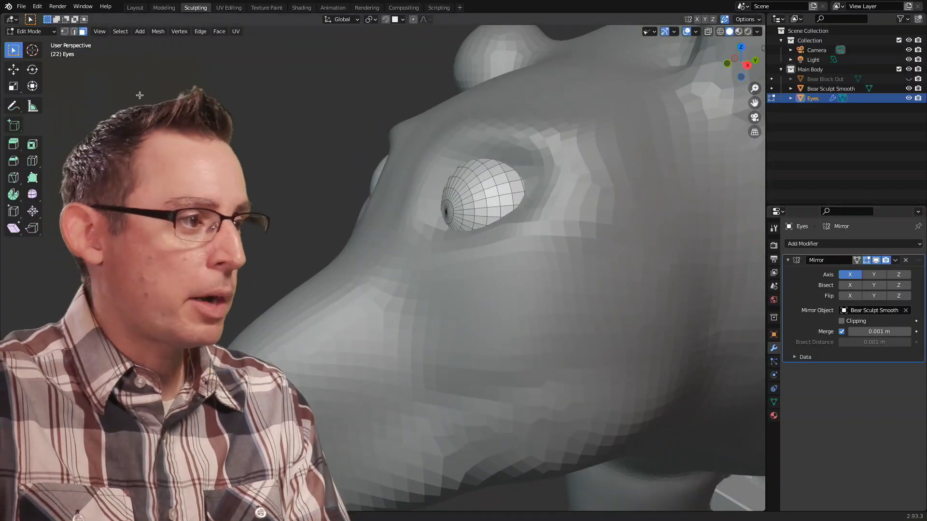
left_click(30, 31)
left_click(34, 64)
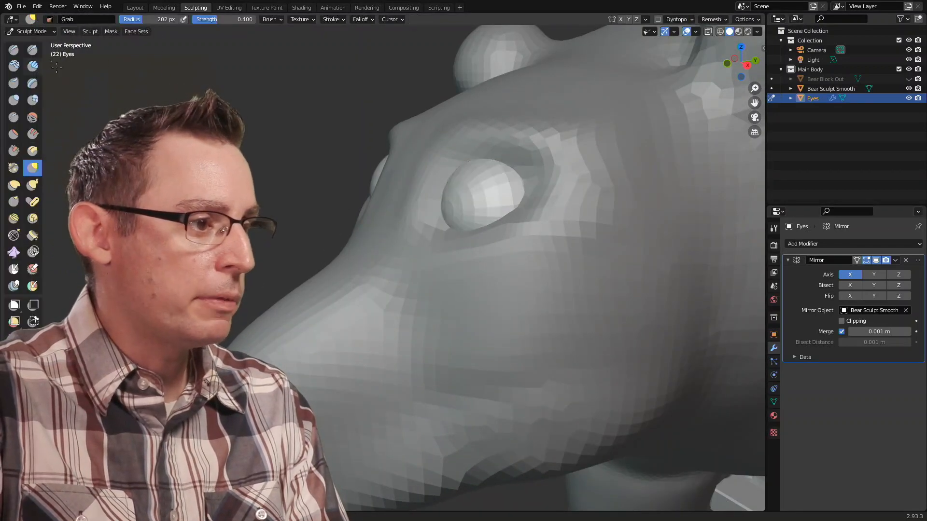
- Switch sculpting from the Eyes object to Bear Sculpt Smooth, viewing the bear's face and eye sockets
middle_click_drag(290, 145, 521, 67)
left_click(771, 89)
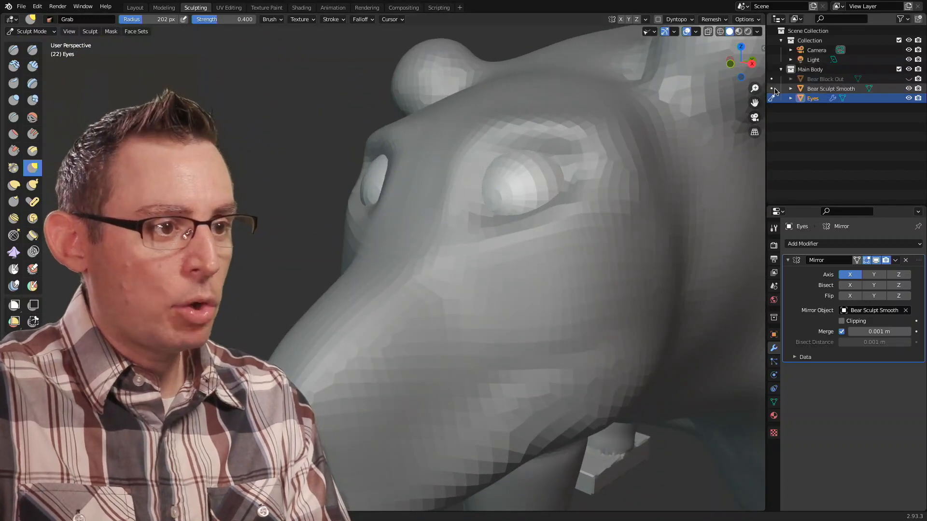
middle_click_drag(293, 112, 320, 118)
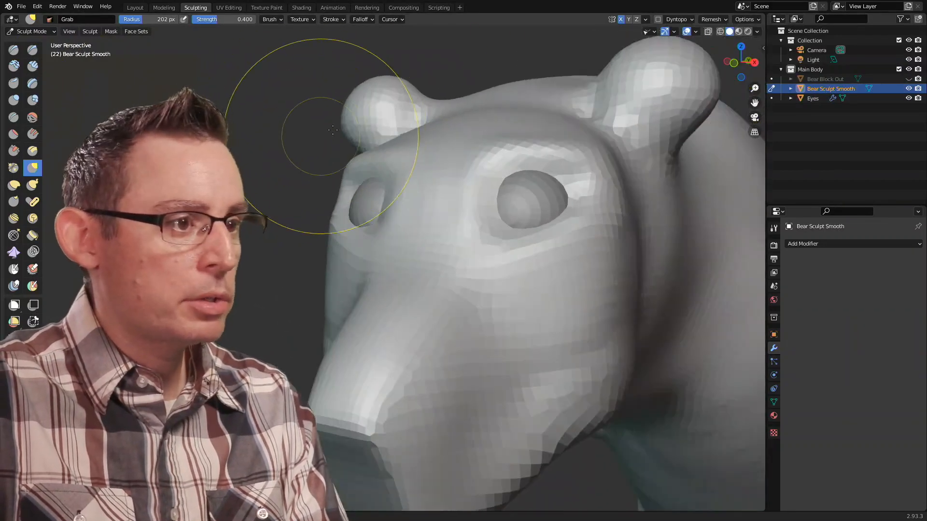
middle_click_drag(513, 204, 527, 224)
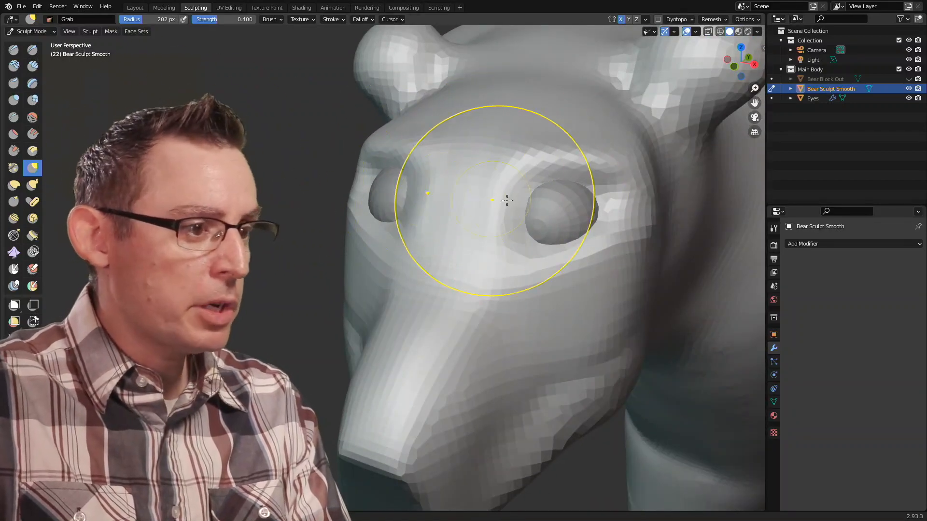
- Set the Grab brush radius to 94 px and reshape the inner corner of the bear's eye socket
key("f")
left_click(451, 211)
middle_click_drag(481, 207, 565, 219)
left_click_drag(576, 201, 563, 203)
mouse_move(567, 236)
left_mouse_down()
mouse_move(562, 252)
mouse_move(579, 256)
left_mouse_up()
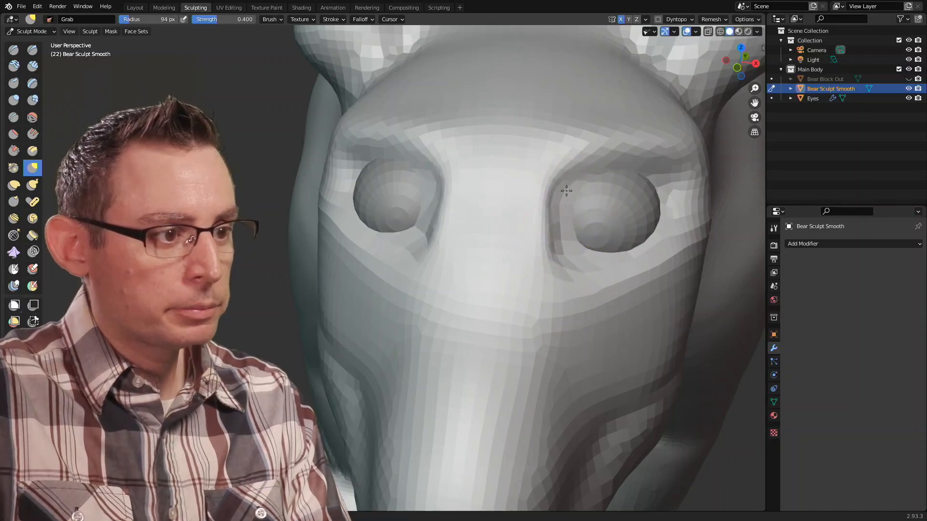
- Reshape the outer corner of the eye socket with the Grab brush
mouse_move(589, 215)
middle_mouse_down()
mouse_move(514, 223)
mouse_move(455, 252)
mouse_move(544, 223)
mouse_move(478, 253)
mouse_move(534, 208)
middle_mouse_up()
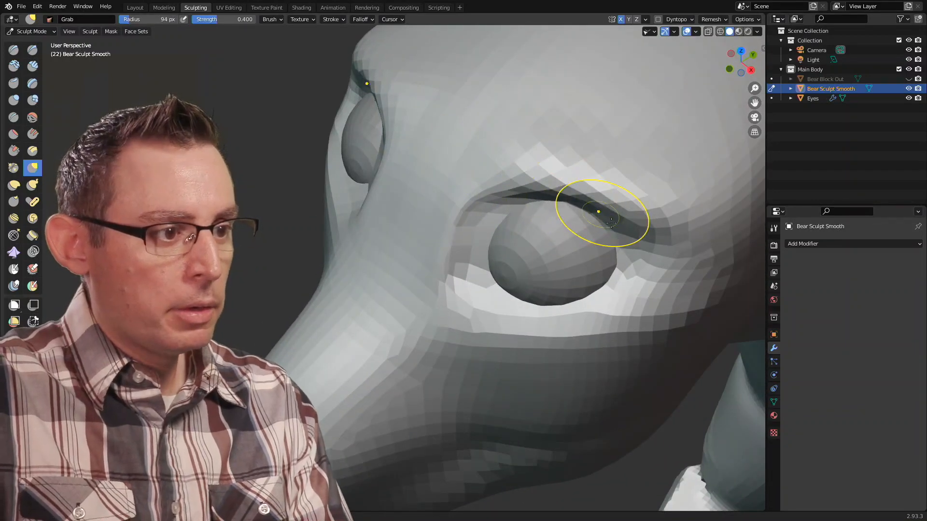
left_click_drag(628, 274, 660, 279)
left_click_drag(687, 298, 674, 286)
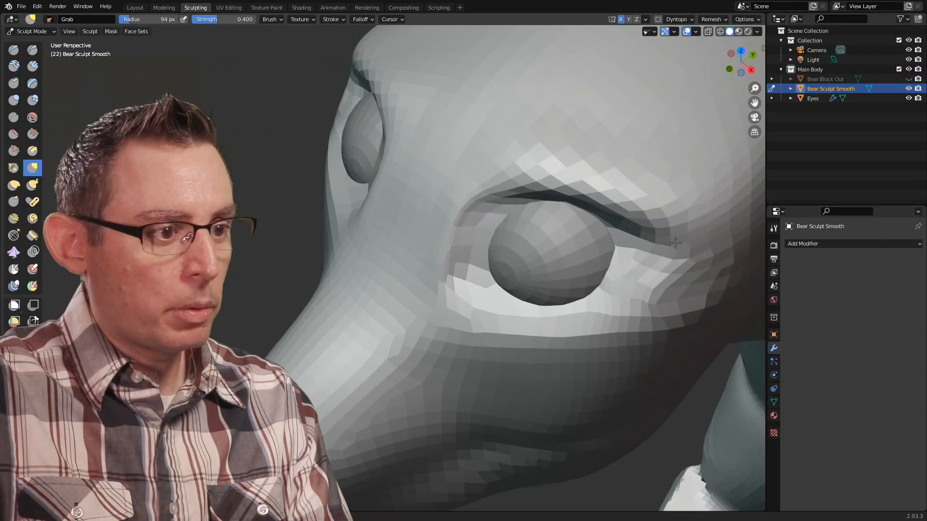
- Enlarge the Grab brush to 178 px and pull the skin behind and below the outer eye corner toward the eyeball
mouse_move(611, 290)
middle_mouse_down()
mouse_move(604, 269)
mouse_move(593, 271)
mouse_move(587, 315)
middle_mouse_up()
key("f")
left_click(628, 316)
left_click_drag(584, 319, 525, 312)
left_click_drag(542, 358, 491, 344)
left_click_drag(551, 284, 537, 282)
left_click_drag(564, 237, 536, 239)
middle_click_drag(534, 227, 589, 186)
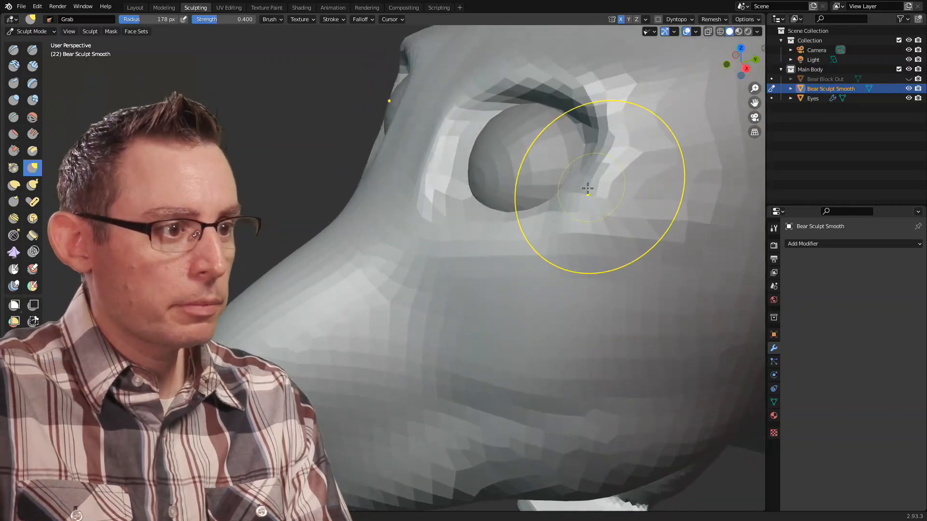
- Grab the brow over the eye and fit its edge to the eyeball as seen from above
mouse_move(554, 78)
middle_mouse_down()
mouse_move(517, 234)
mouse_move(506, 186)
middle_mouse_up()
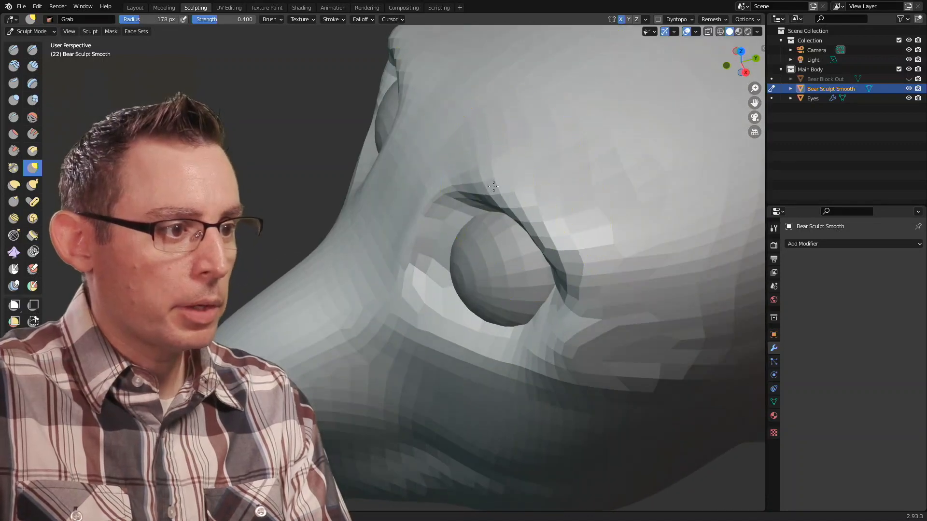
mouse_move(569, 260)
middle_mouse_down()
mouse_move(626, 256)
mouse_move(574, 208)
middle_mouse_up()
left_click_drag(430, 206, 438, 223)
left_click_drag(449, 218, 457, 225)
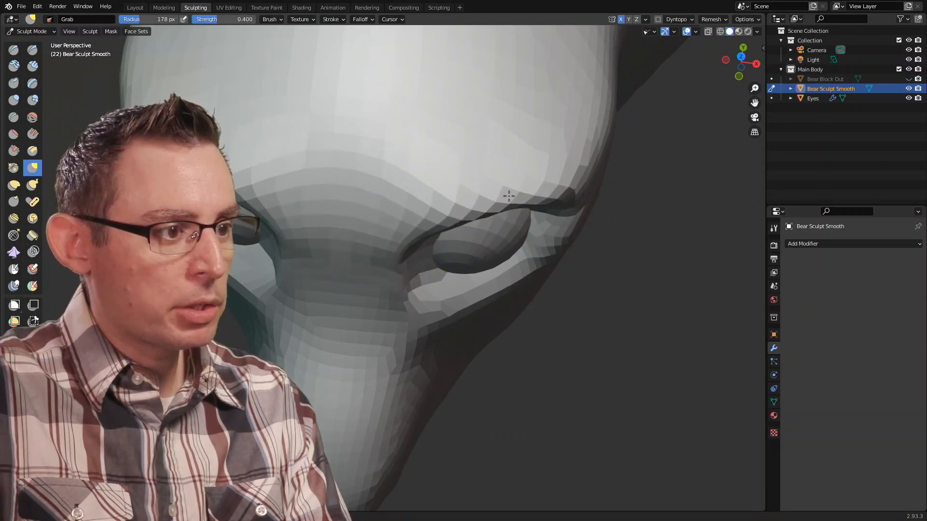
- Round the upper eyelid by grabbing its brow edge, inner side and outer end
middle_click_drag(579, 202, 472, 130)
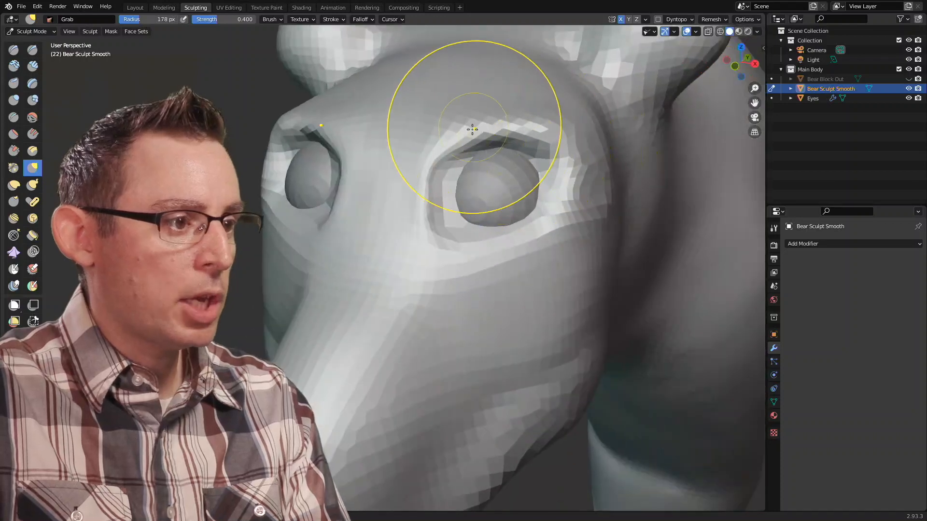
left_click_drag(498, 128, 492, 116)
left_click_drag(452, 170, 509, 176)
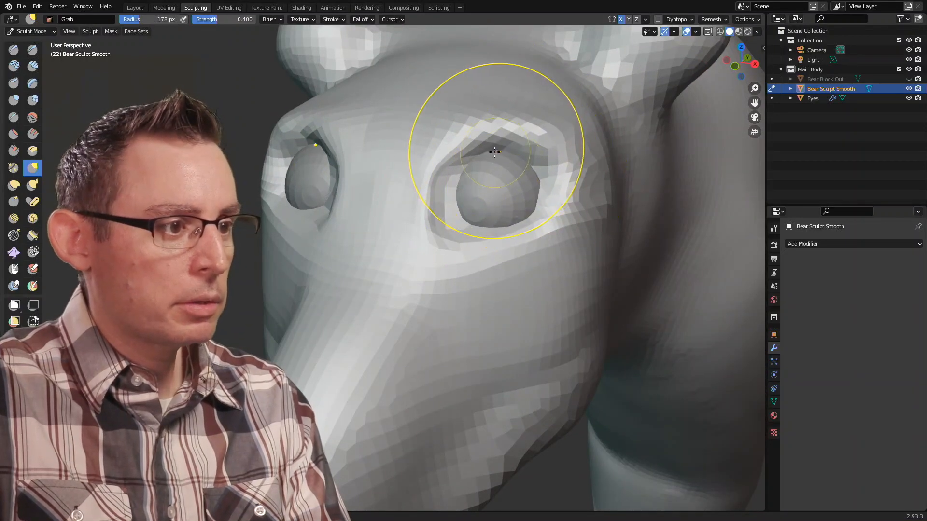
left_click_drag(550, 137, 556, 153)
- Pull the lower eyelid up and forward against the underside of the eyeball with the Grab brush
middle_click_drag(575, 206, 541, 238)
scroll(546, 252, "up", 3)
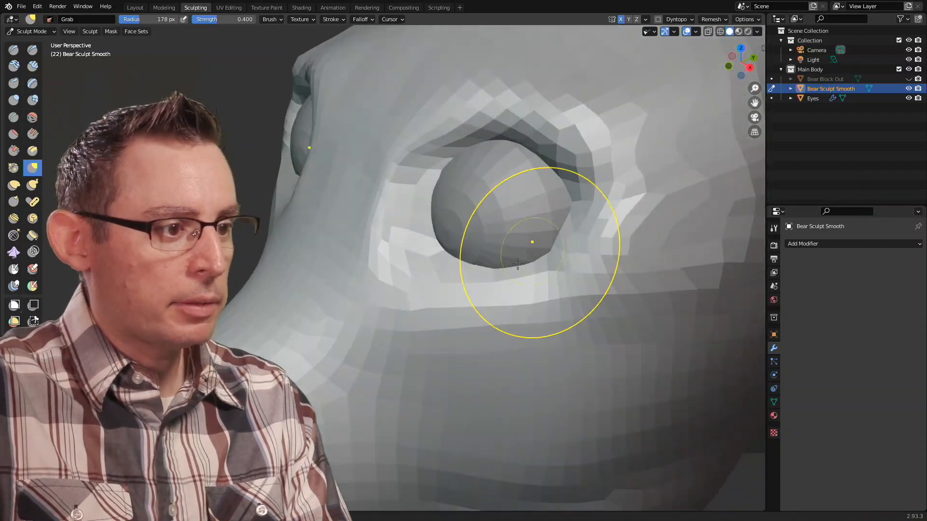
middle_click_drag(490, 315, 466, 276)
mouse_move(460, 280)
left_mouse_down()
mouse_move(434, 271)
mouse_move(420, 294)
mouse_move(393, 277)
mouse_move(356, 291)
mouse_move(361, 300)
left_mouse_up()
mouse_move(441, 285)
middle_mouse_down()
mouse_move(397, 221)
mouse_move(385, 176)
mouse_move(391, 209)
mouse_move(367, 236)
middle_mouse_up()
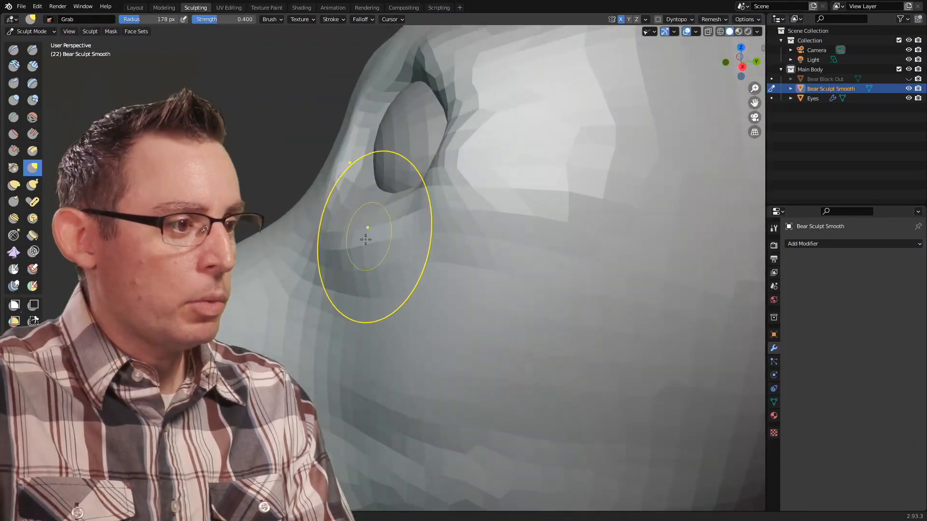
left_click_drag(366, 201, 367, 197)
left_click_drag(418, 243, 410, 215)
left_click_drag(343, 232, 367, 205)
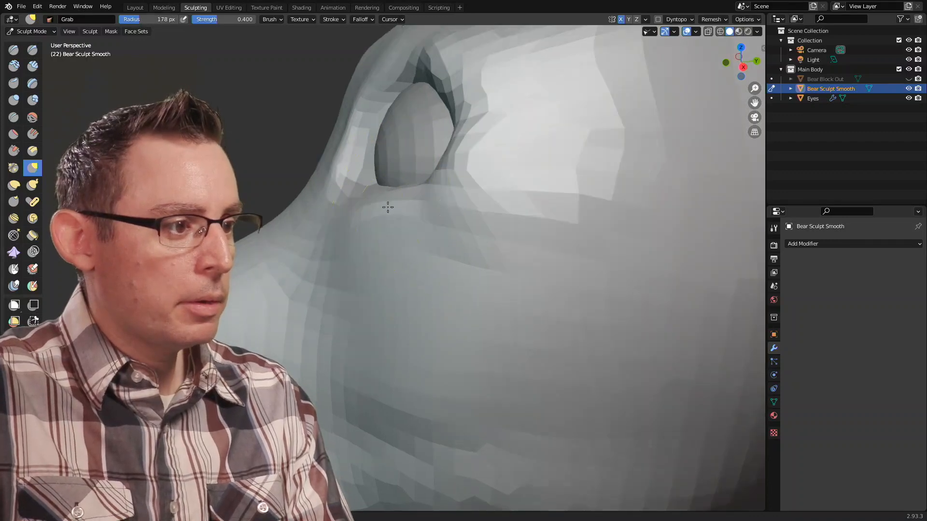
- Grab the inner rim of the eye socket and bring it in toward the eyeball
middle_click_drag(379, 206, 430, 204)
left_click_drag(344, 127, 372, 128)
mouse_move(373, 141)
left_mouse_down()
mouse_move(384, 143)
mouse_move(375, 136)
left_mouse_up()
left_click_drag(360, 110, 374, 116)
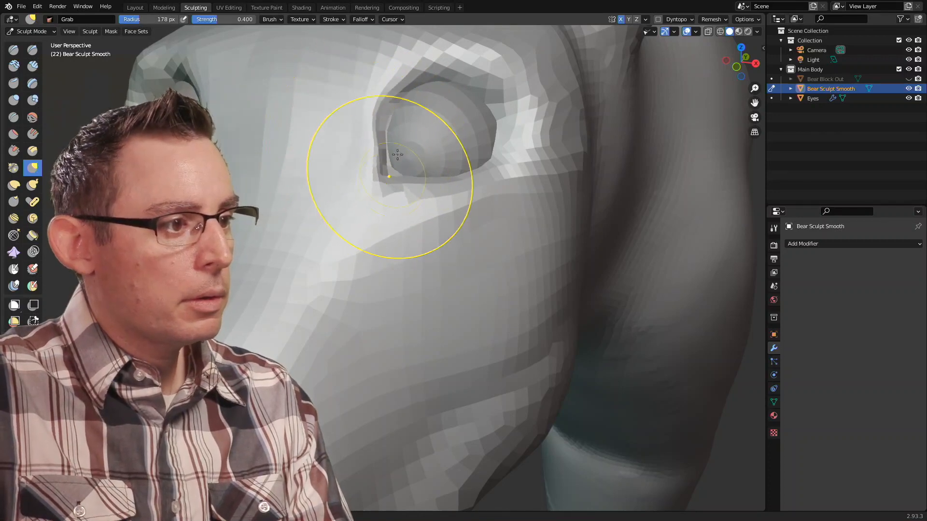
- Refine the inner corner of the eyelids around the eyeball with further Grab adjustments
middle_click_drag(505, 84, 445, 145)
mouse_move(445, 145)
left_mouse_down()
mouse_move(456, 127)
mouse_move(482, 207)
mouse_move(458, 249)
left_mouse_up()
middle_click_drag(457, 248, 420, 201)
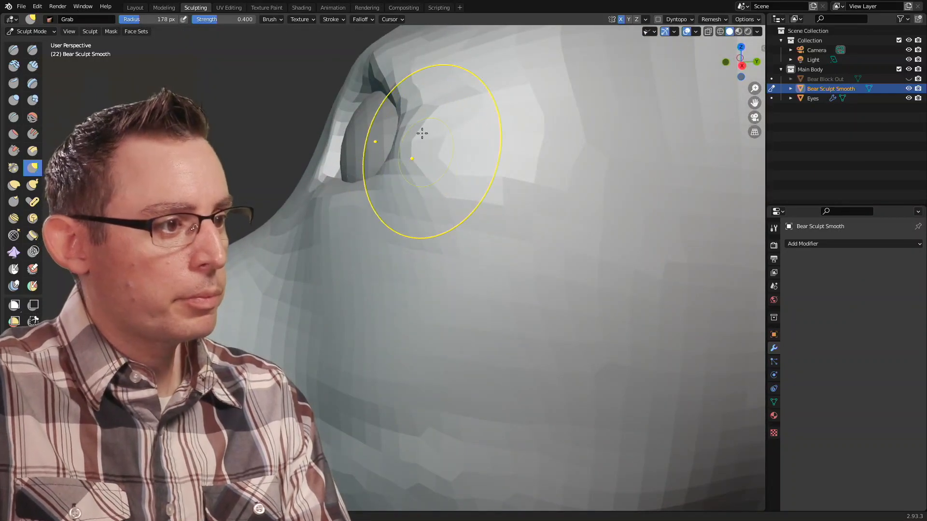
mouse_move(408, 68)
middle_mouse_down()
mouse_move(425, 155)
mouse_move(382, 203)
mouse_move(379, 186)
mouse_move(400, 204)
middle_mouse_up()
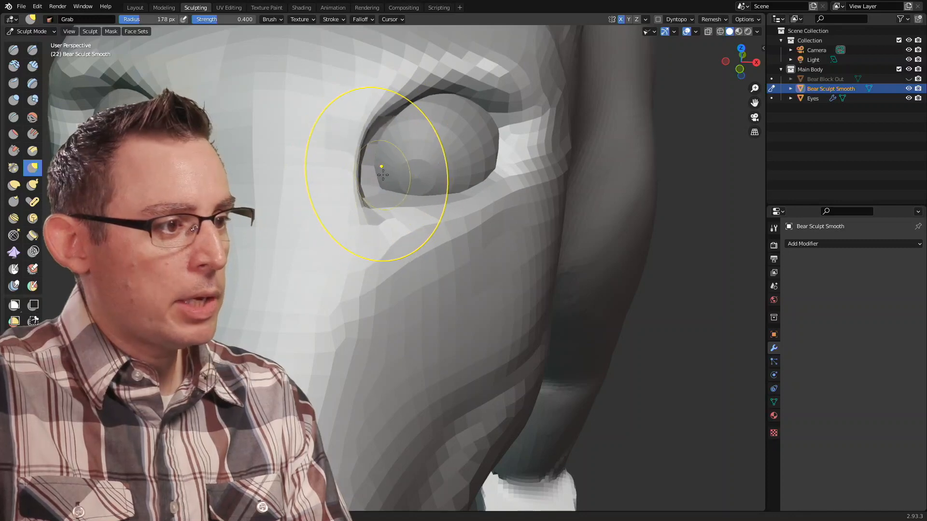
mouse_move(363, 181)
middle_mouse_down()
mouse_move(333, 164)
mouse_move(394, 171)
mouse_move(422, 160)
middle_mouse_up()
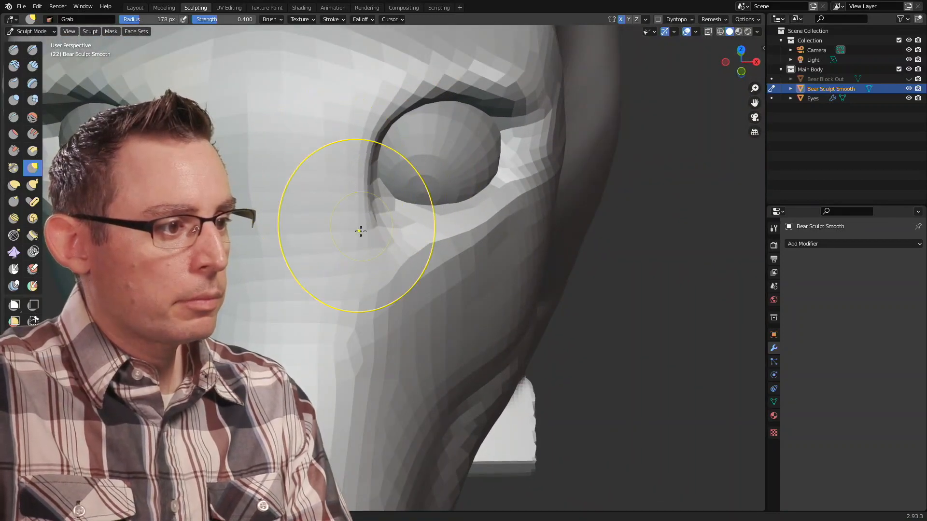
- Set the brush radius to 76 px, switch to the Draw brush and stroke a raised fold along the lower eyelid
mouse_move(385, 224)
middle_mouse_down()
mouse_move(370, 189)
mouse_move(420, 179)
middle_mouse_up()
scroll(502, 157, "down", 2)
scroll(503, 158, "down", 2)
mouse_move(503, 158)
middle_mouse_down("shift")
mouse_move(439, 192)
mouse_move(529, 210)
mouse_move(563, 207)
mouse_move(504, 216)
middle_mouse_up("shift")
mouse_move(323, 185)
middle_mouse_down()
mouse_move(459, 197)
mouse_move(424, 201)
mouse_move(445, 218)
mouse_move(428, 209)
mouse_move(399, 296)
middle_mouse_up()
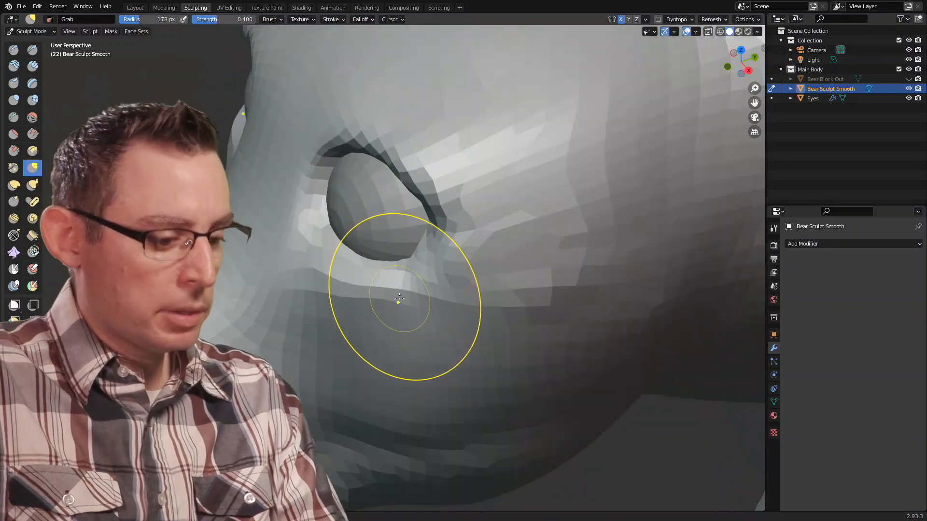
key("f")
left_click(370, 294)
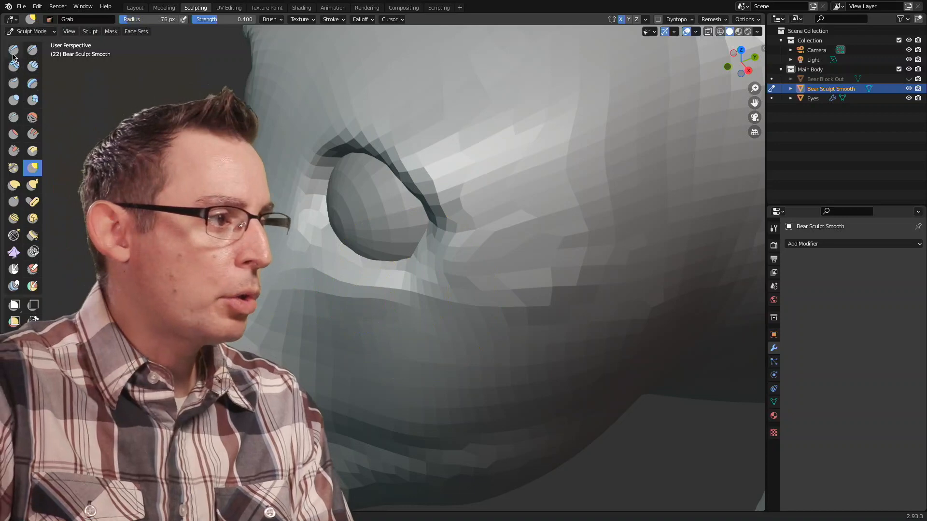
left_click(13, 51)
mouse_move(285, 256)
left_mouse_down()
mouse_move(320, 275)
mouse_move(477, 201)
left_mouse_up()
mouse_move(287, 249)
middle_mouse_down()
mouse_move(358, 238)
mouse_move(311, 218)
middle_mouse_up()
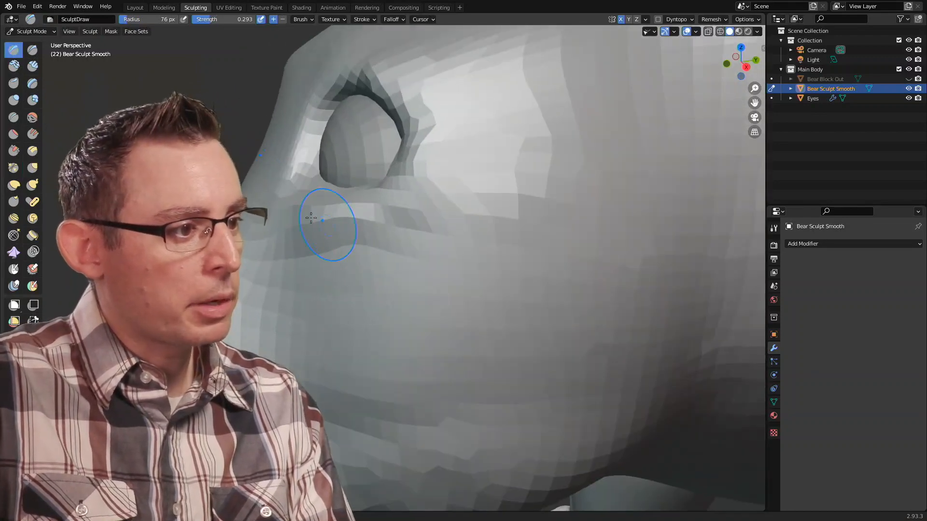
- Build up the upper eyelid, brow and outer eye corner with the Draw brush
mouse_move(418, 104)
middle_mouse_down()
mouse_move(420, 217)
mouse_move(482, 132)
middle_mouse_up()
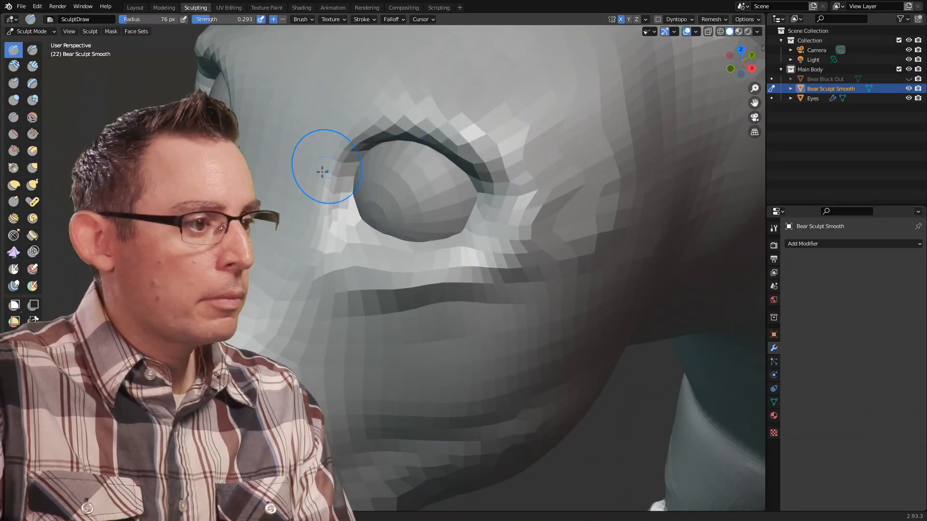
middle_click_drag(516, 124, 449, 149)
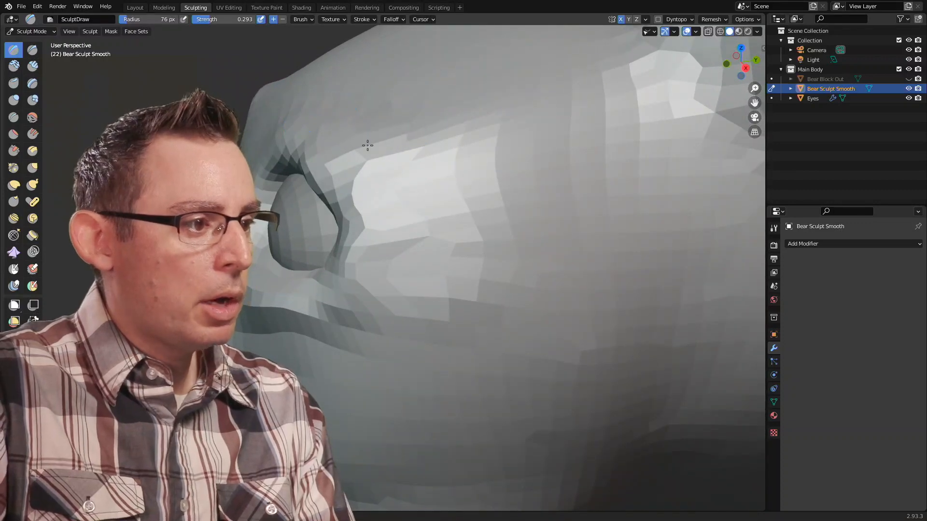
mouse_move(381, 245)
middle_mouse_down()
mouse_move(478, 241)
mouse_move(471, 232)
middle_mouse_up()
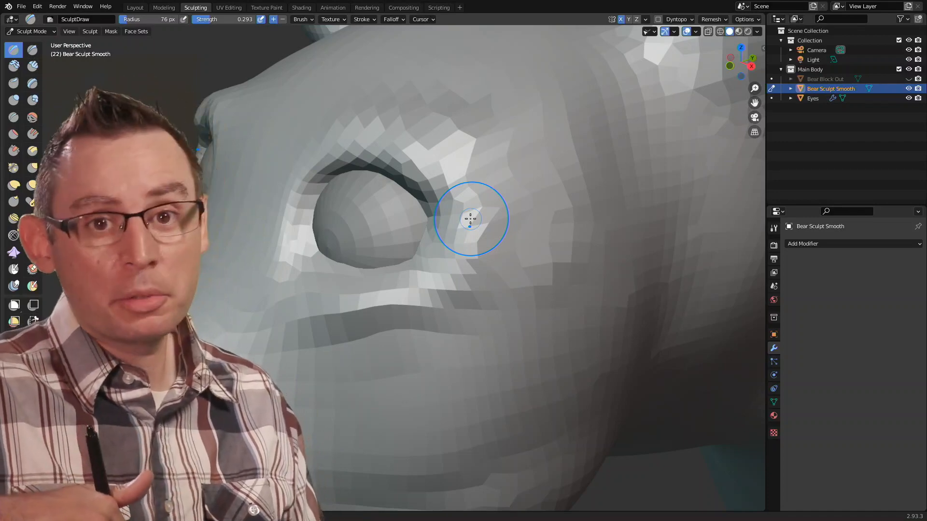
- Show the wireframe overlay to examine the mesh density around the eye and across the head, and hide it again
left_click(695, 32)
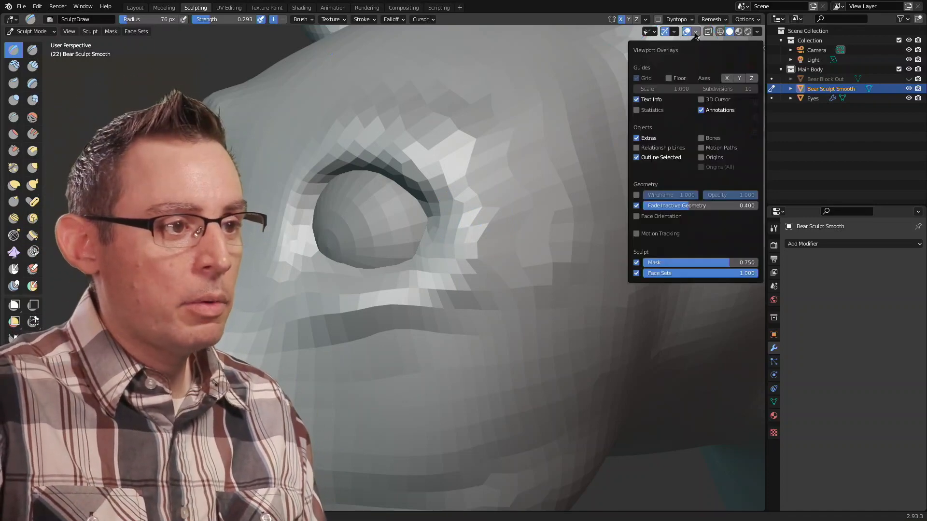
left_click(637, 195)
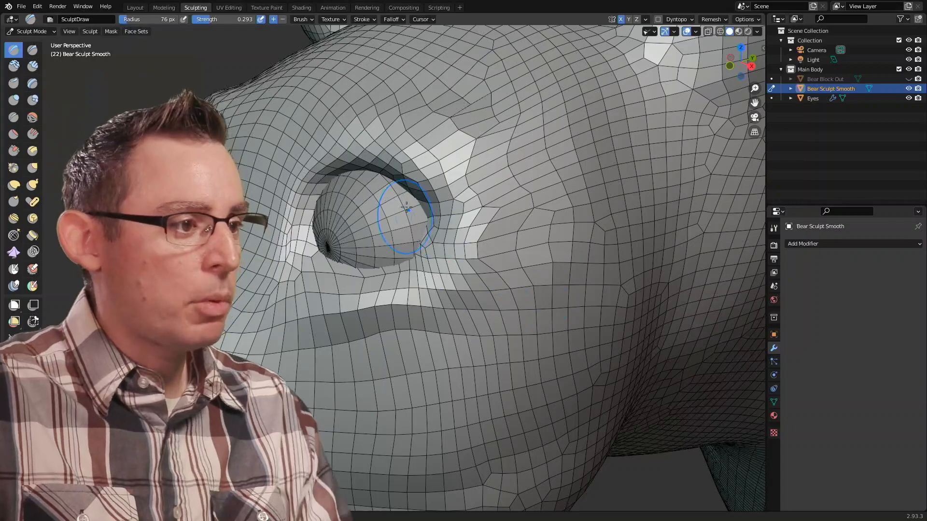
middle_click_drag(357, 175, 355, 227)
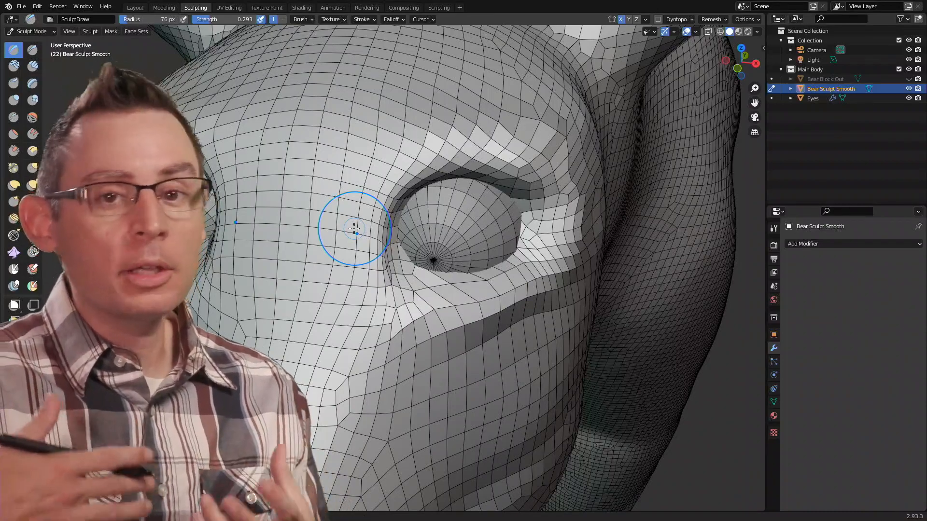
middle_click_drag(610, 207, 593, 176)
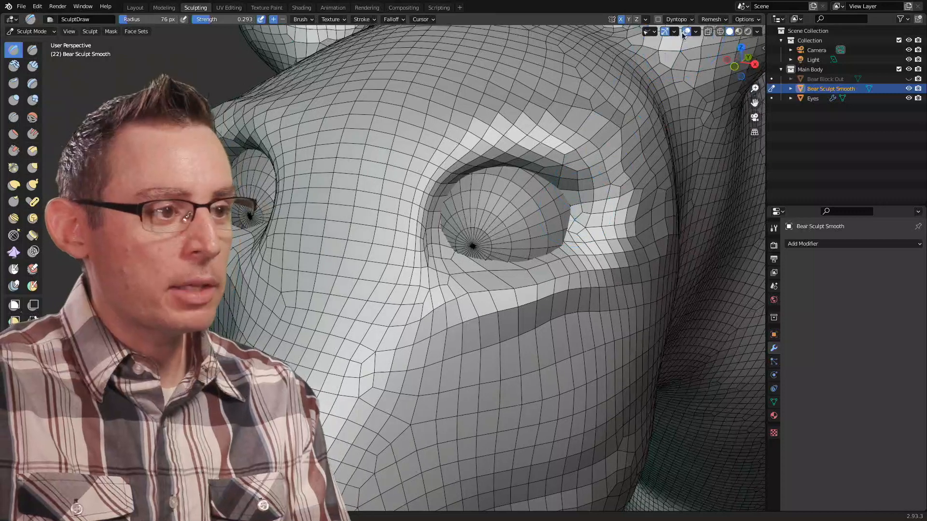
left_click(695, 32)
left_click(637, 195)
- Switch back to the Grab brush at a 156 px radius and pull the lower eyelid fold downward
middle_click_drag(590, 242, 527, 240)
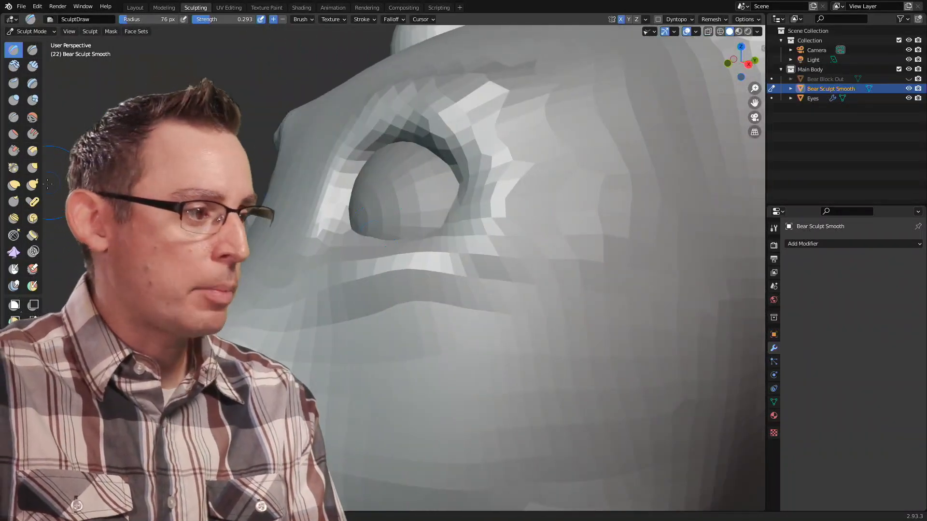
left_click(33, 167)
key("f")
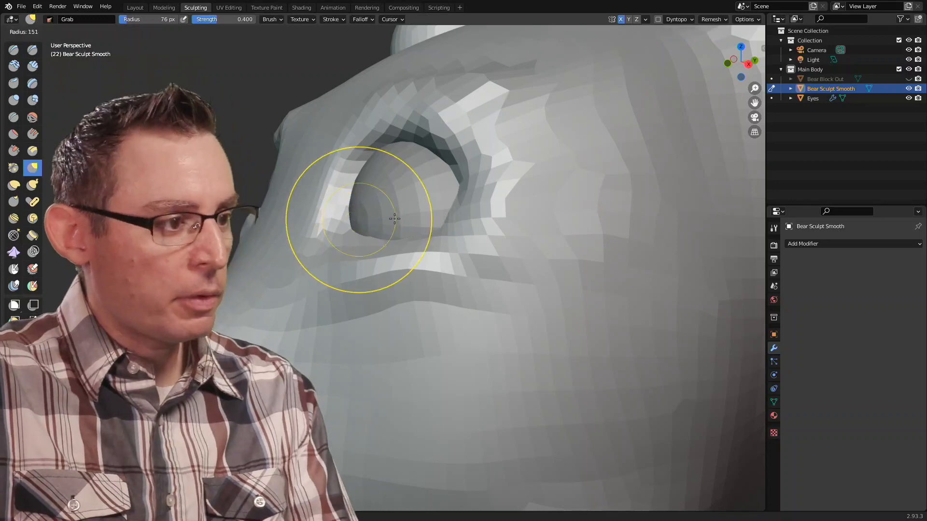
middle_click_drag(402, 259, 427, 271)
left_click_drag(436, 250, 428, 282)
left_click_drag(472, 253, 470, 266)
middle_click_drag(470, 265, 445, 290)
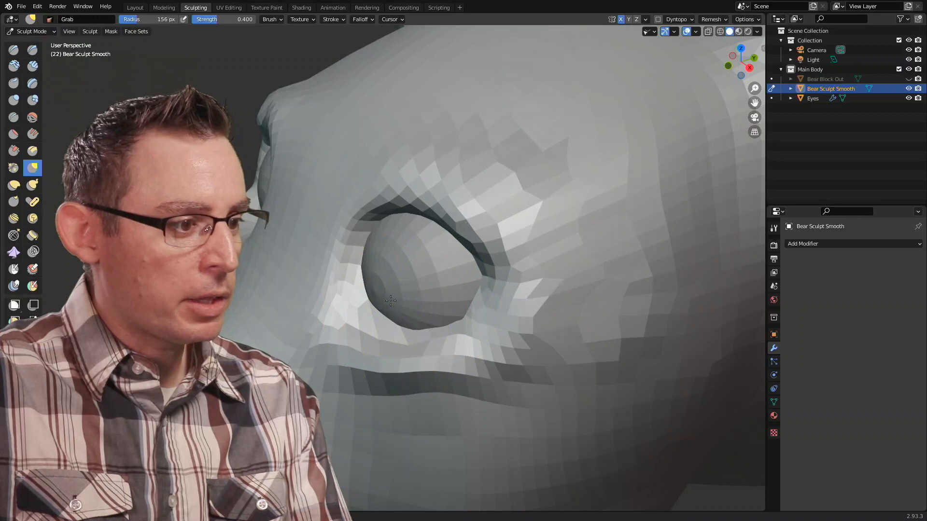
- Reshape the lower eyelid from its inner to its outer corner with the Grab brush, checking it from several angles
middle_click_drag(419, 323, 404, 308)
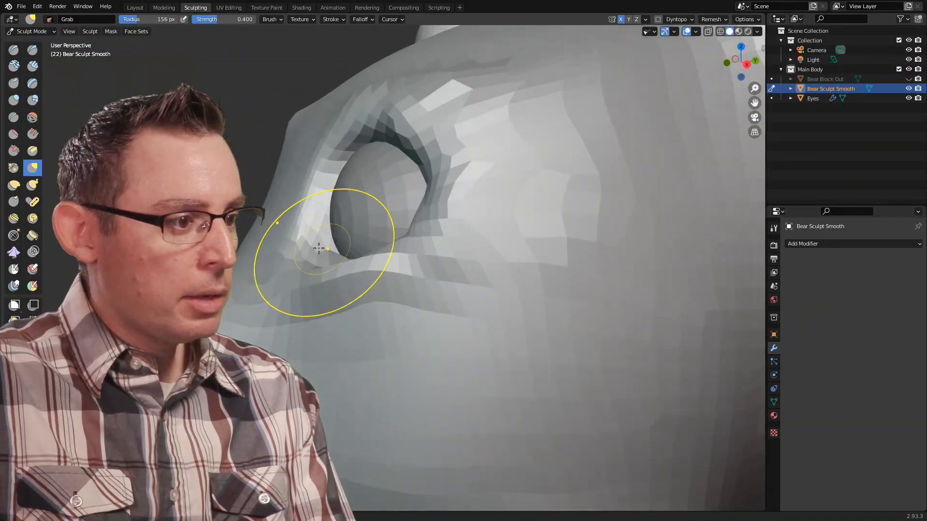
middle_click_drag(360, 269, 394, 260)
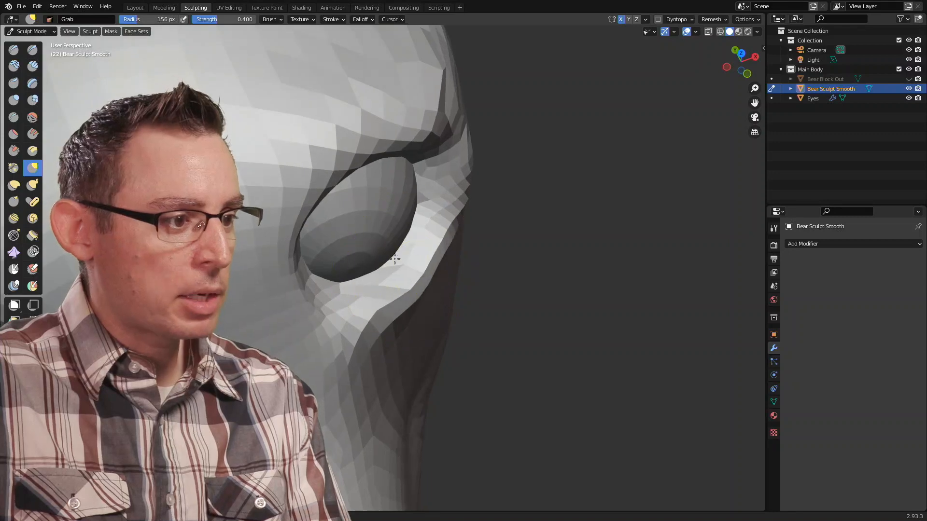
mouse_move(449, 193)
middle_mouse_down()
mouse_move(335, 153)
mouse_move(377, 208)
mouse_move(325, 271)
mouse_move(383, 275)
middle_mouse_up()
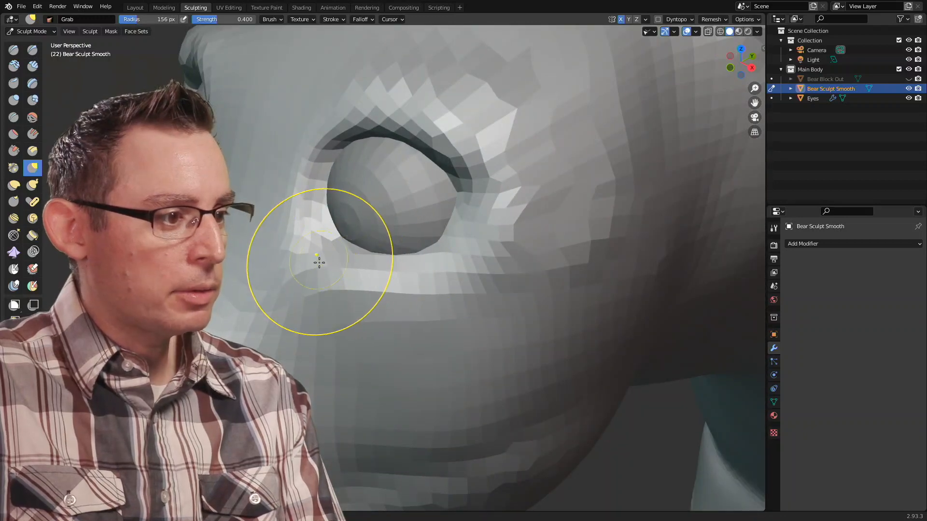
middle_click_drag(453, 269, 359, 321)
left_click_drag(371, 340, 404, 352)
middle_click_drag(404, 352, 445, 325)
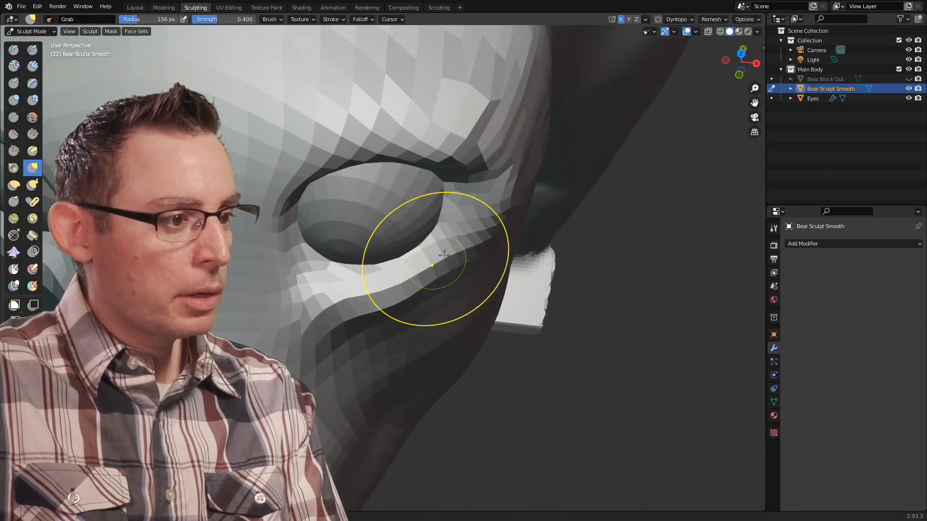
mouse_move(524, 245)
middle_mouse_down()
mouse_move(434, 240)
mouse_move(397, 211)
mouse_move(447, 216)
mouse_move(418, 218)
mouse_move(479, 207)
middle_mouse_up()
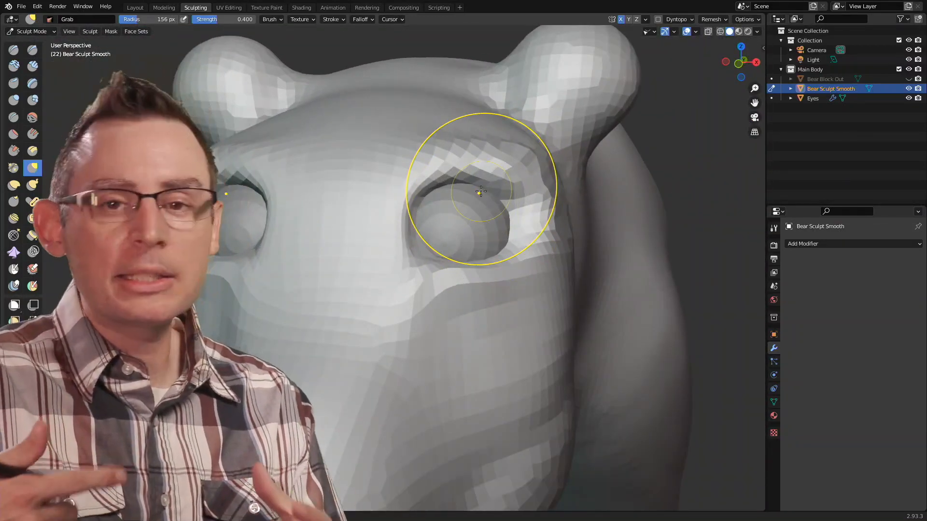